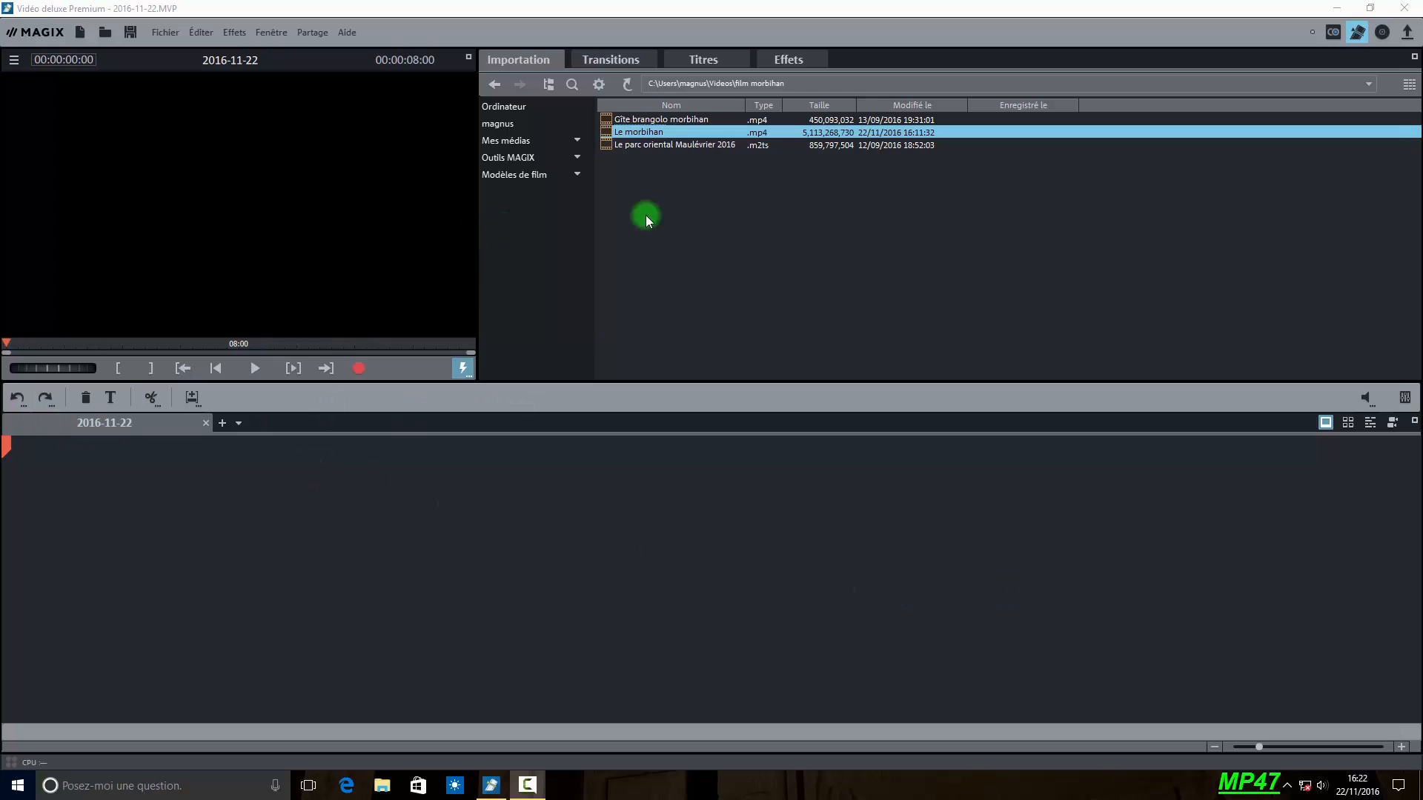
# Add the clip Le parc oriental Maulévrier 2016 to the empty film's storyboard.
pyautogui.click(650, 138)
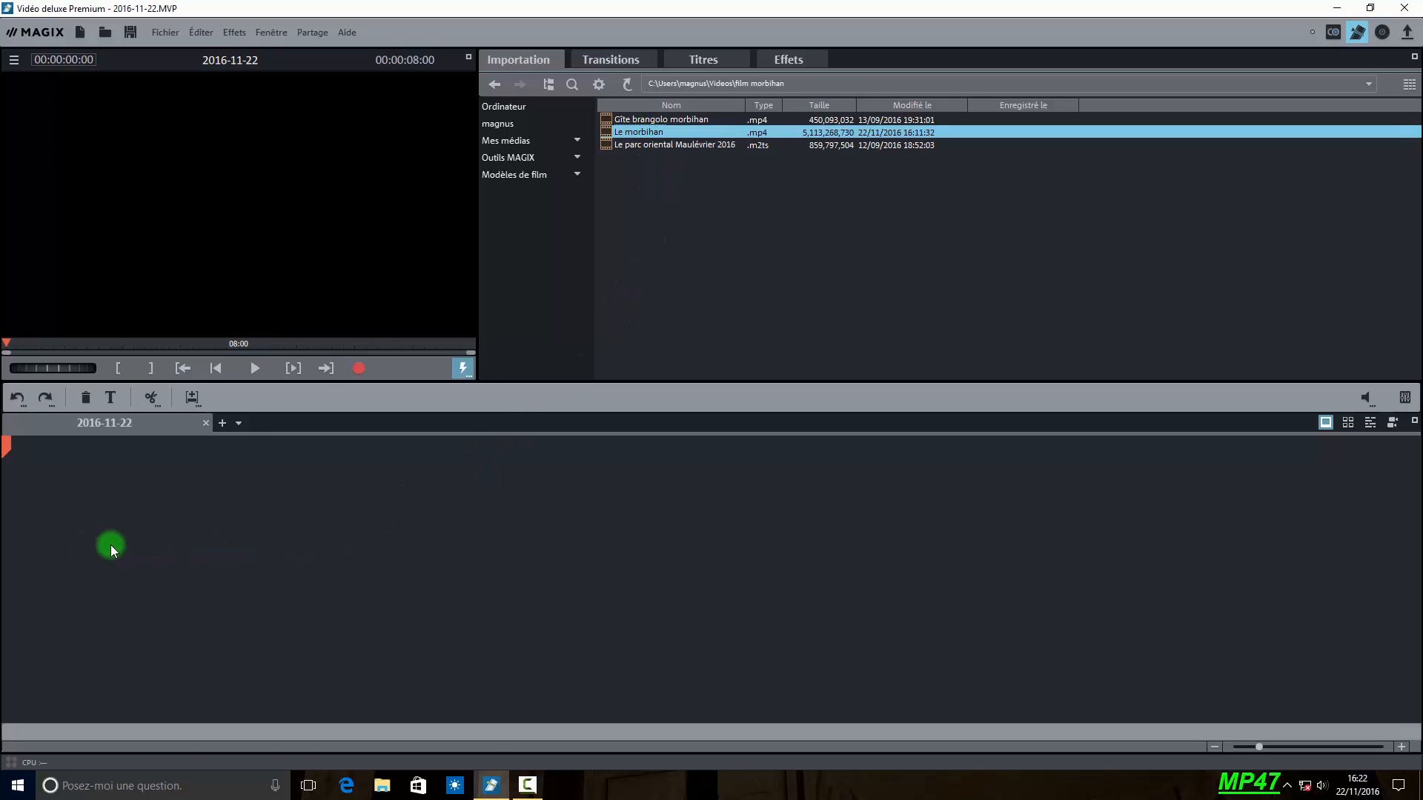
pyautogui.click(670, 146)
pyautogui.moveTo(667, 152); pyautogui.dragTo(81, 585)
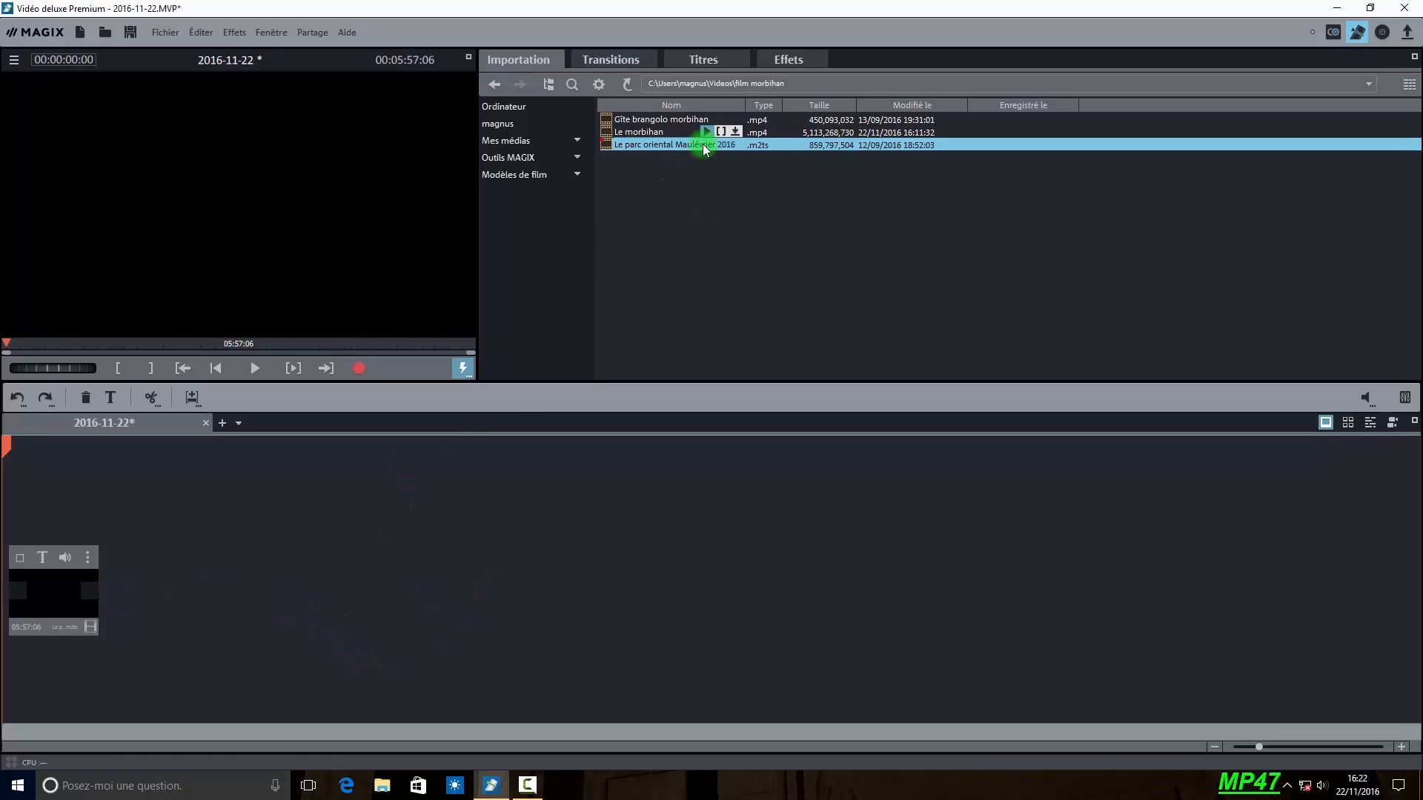
# Rename the film containing the Maulévrier clip as LE PARC DE MAULEVRIER.
pyautogui.click(95, 422)
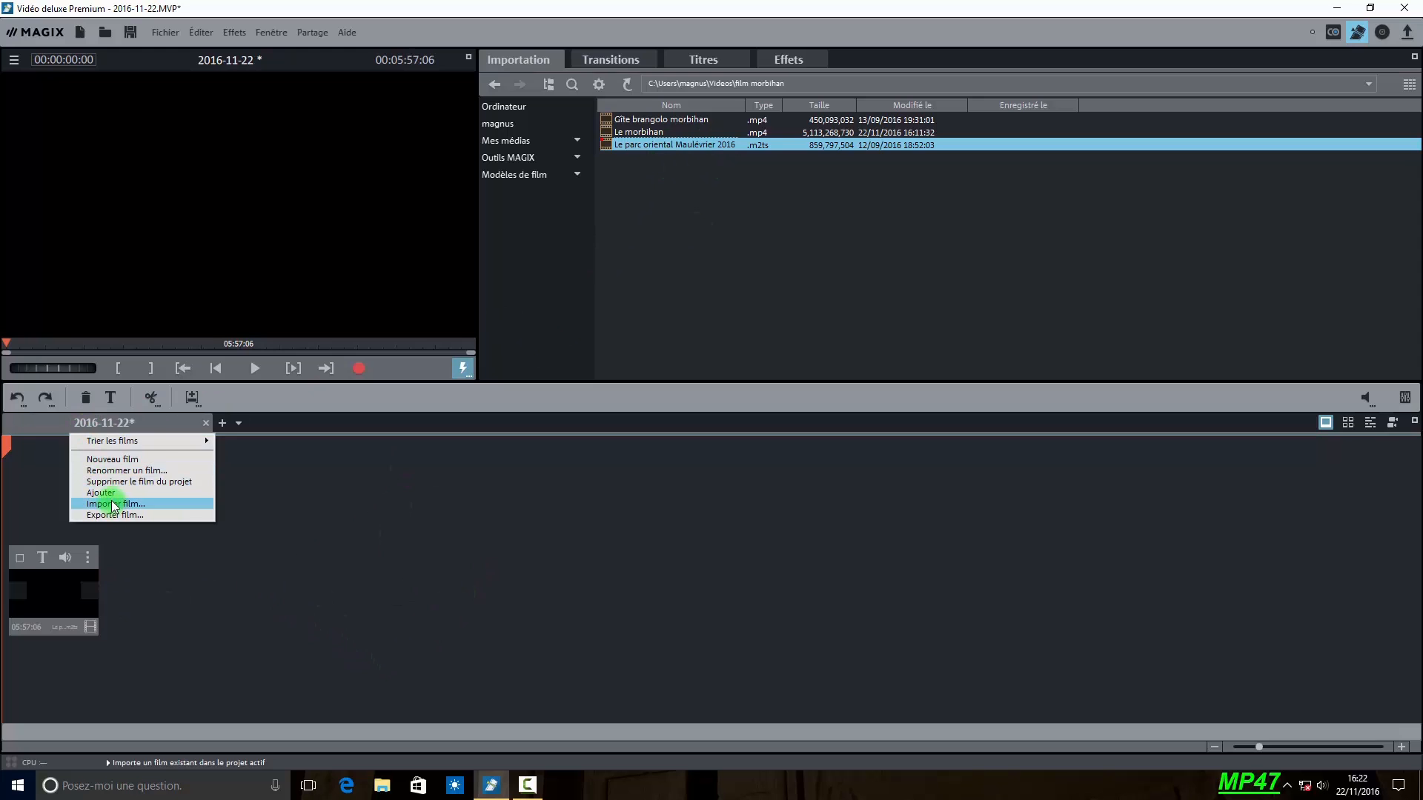
pyautogui.click(118, 470)
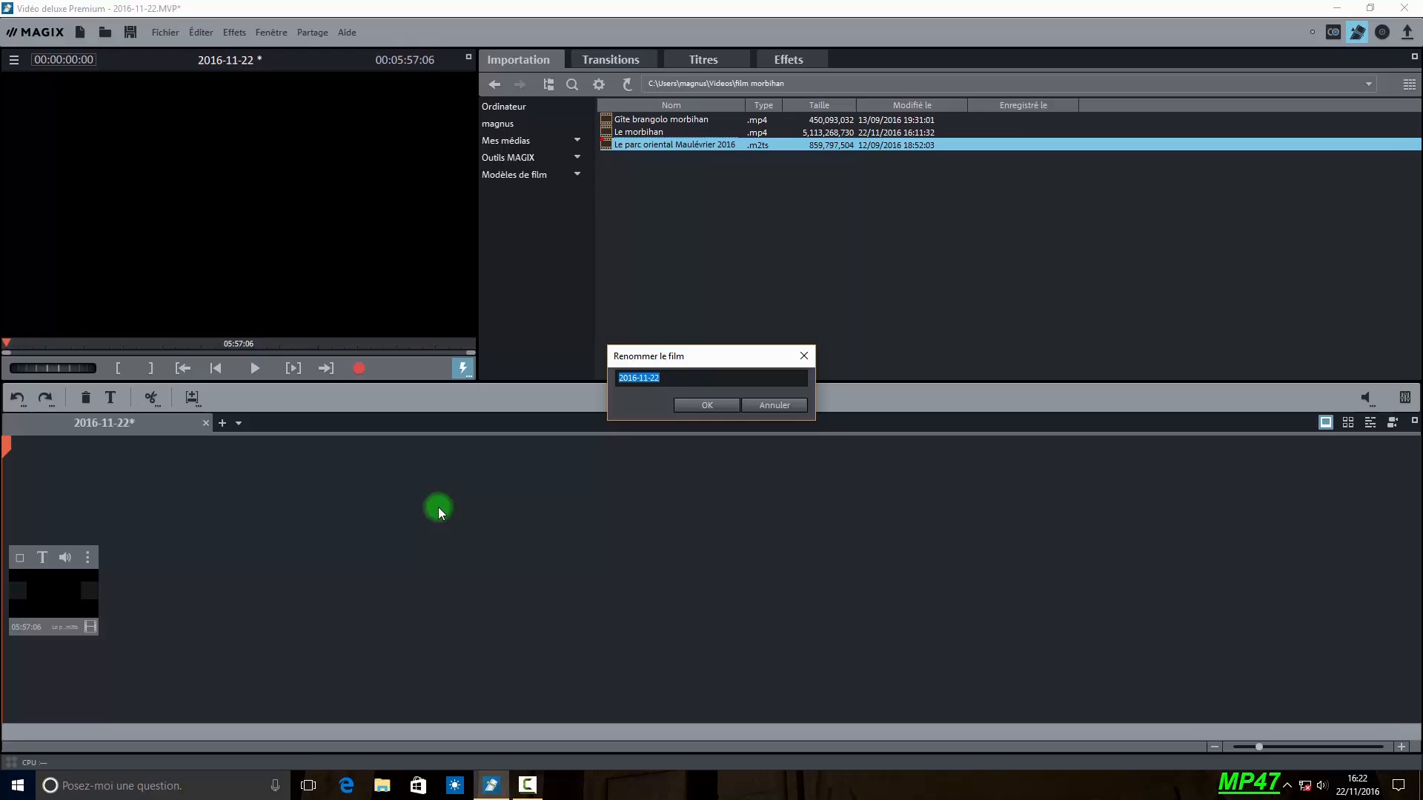
pyautogui.write('LE PARC DE MAULEVRIER')
pyautogui.click(707, 405)
# Create a second film with the clip Gîte brangolo morbihan and rename it LE GITE DE INZINZAC LOCHRIST.
pyautogui.click(223, 423)
pyautogui.rightClick(326, 432)
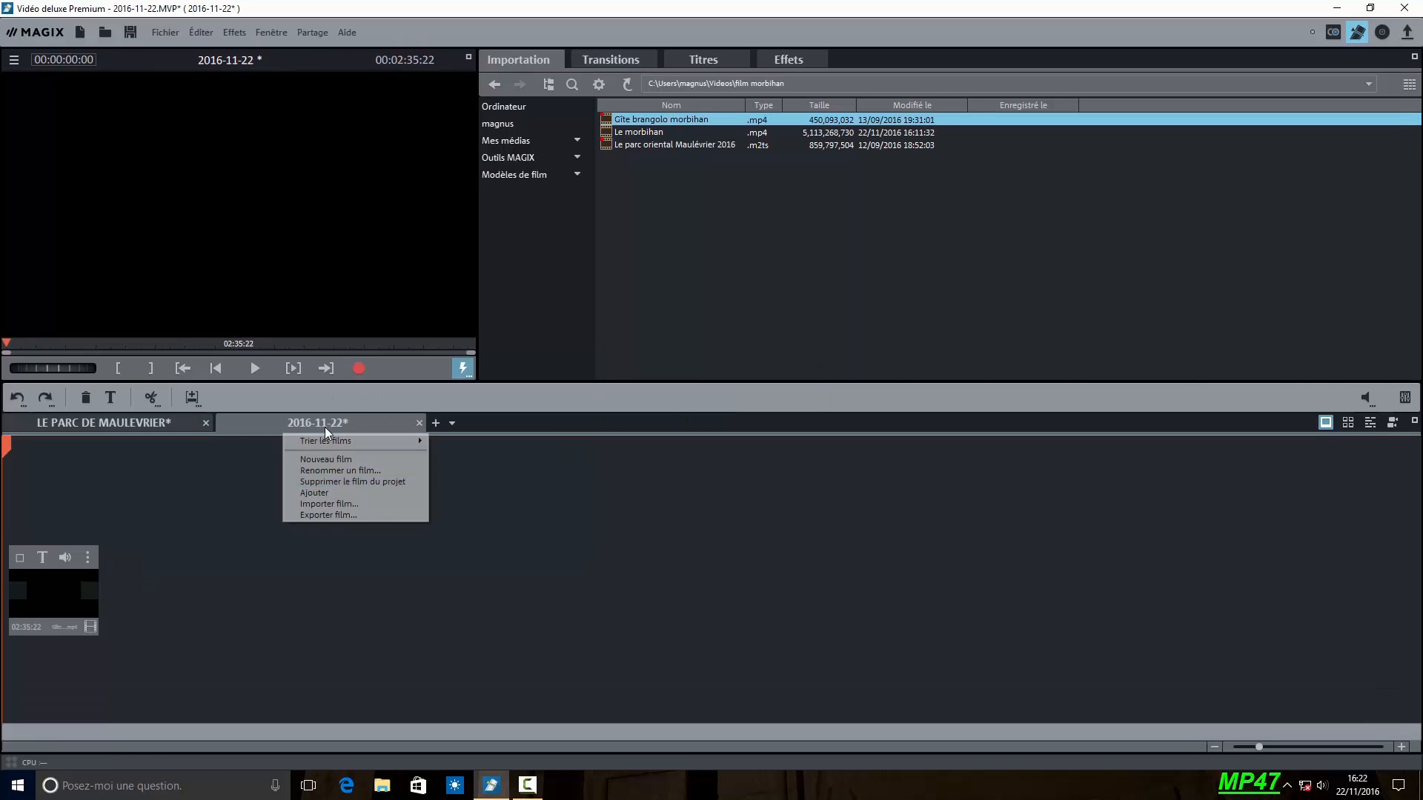
pyautogui.click(340, 471)
pyautogui.write('LE G')
pyautogui.write('ITE DE INZINS')
pyautogui.press('BackSpace')
pyautogui.write('ZAC LOCHRIST')
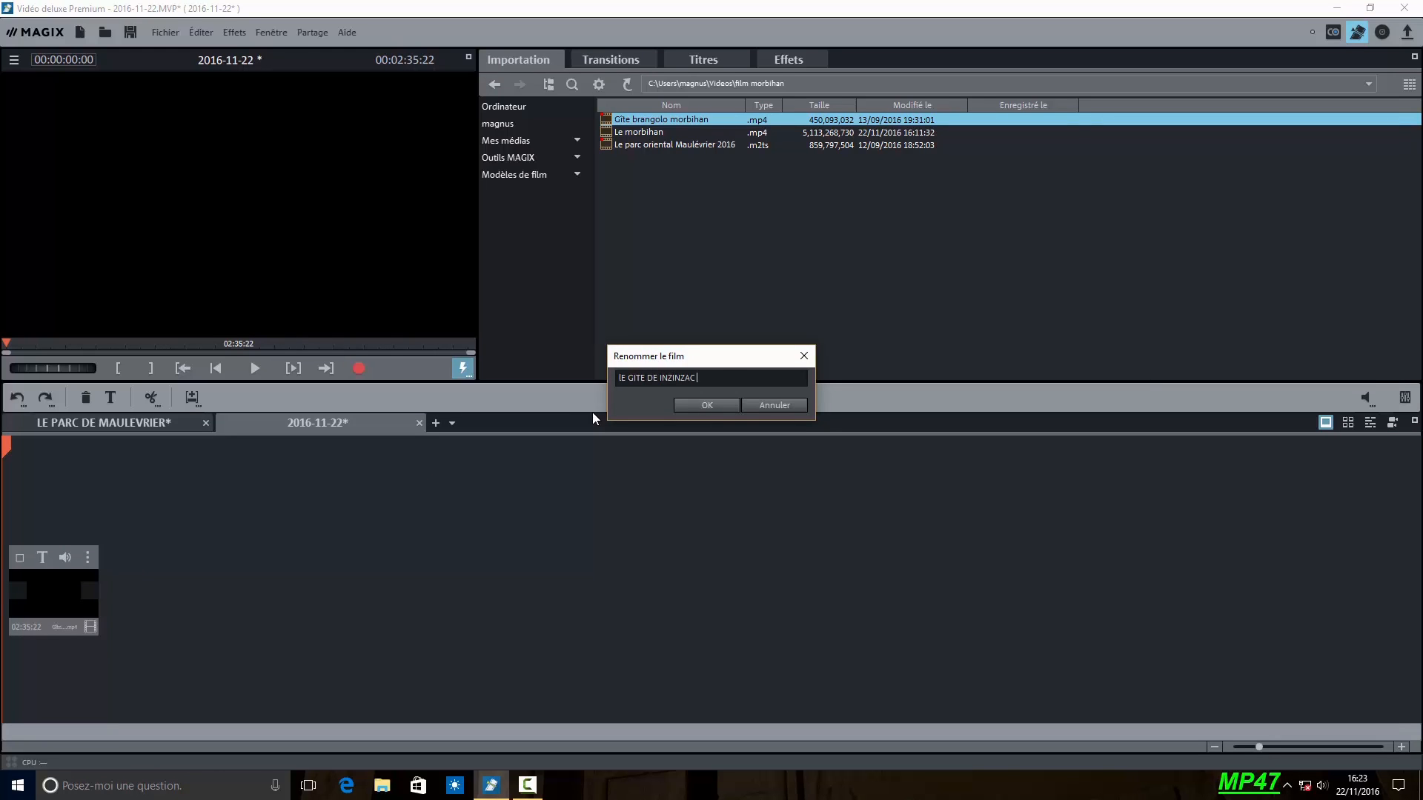
pyautogui.click(676, 405)
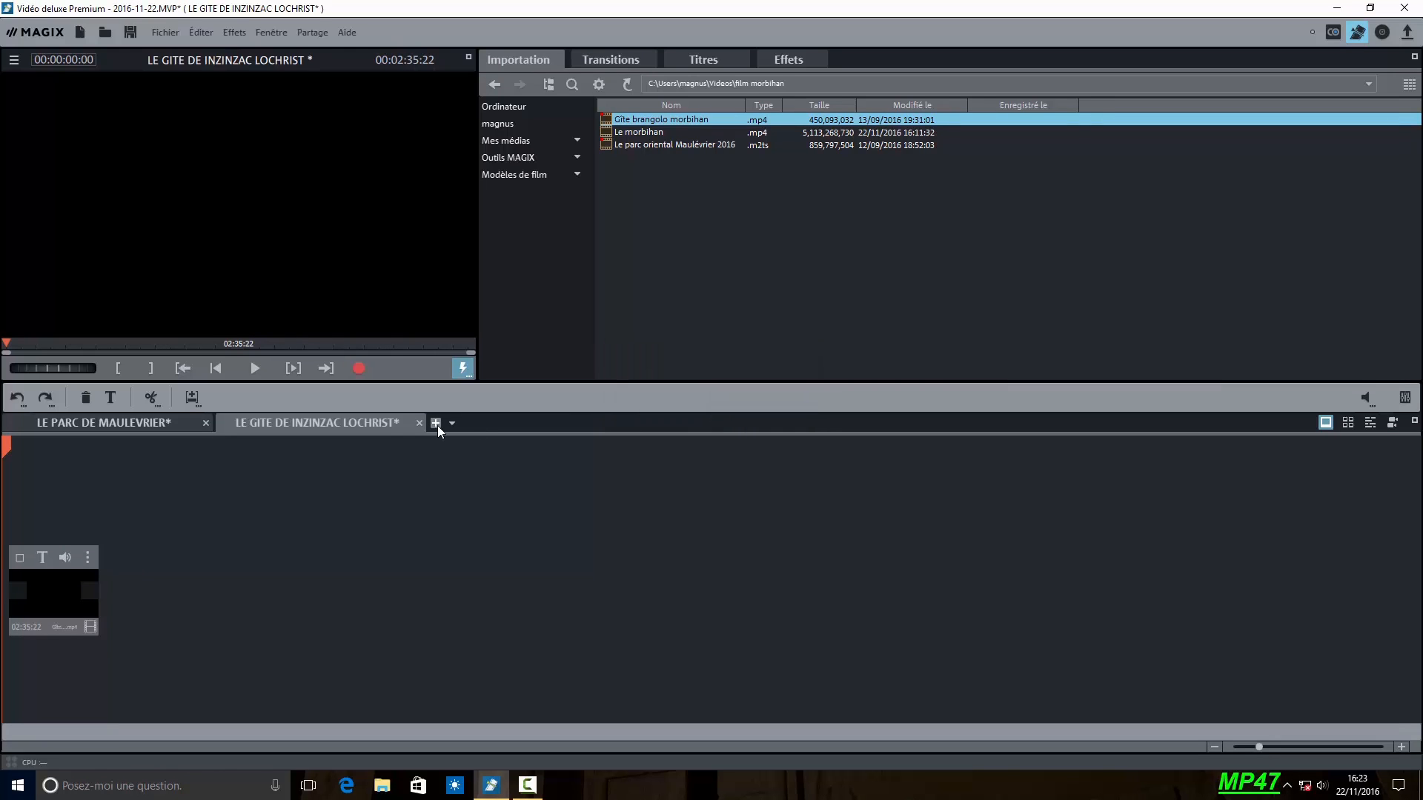
# Create a third film with the clip Le morbihan and rename it LE MORBIHAN.
pyautogui.click(436, 423)
pyautogui.moveTo(639, 132); pyautogui.dragTo(549, 441)
pyautogui.rightClick(550, 426)
pyautogui.click(576, 470)
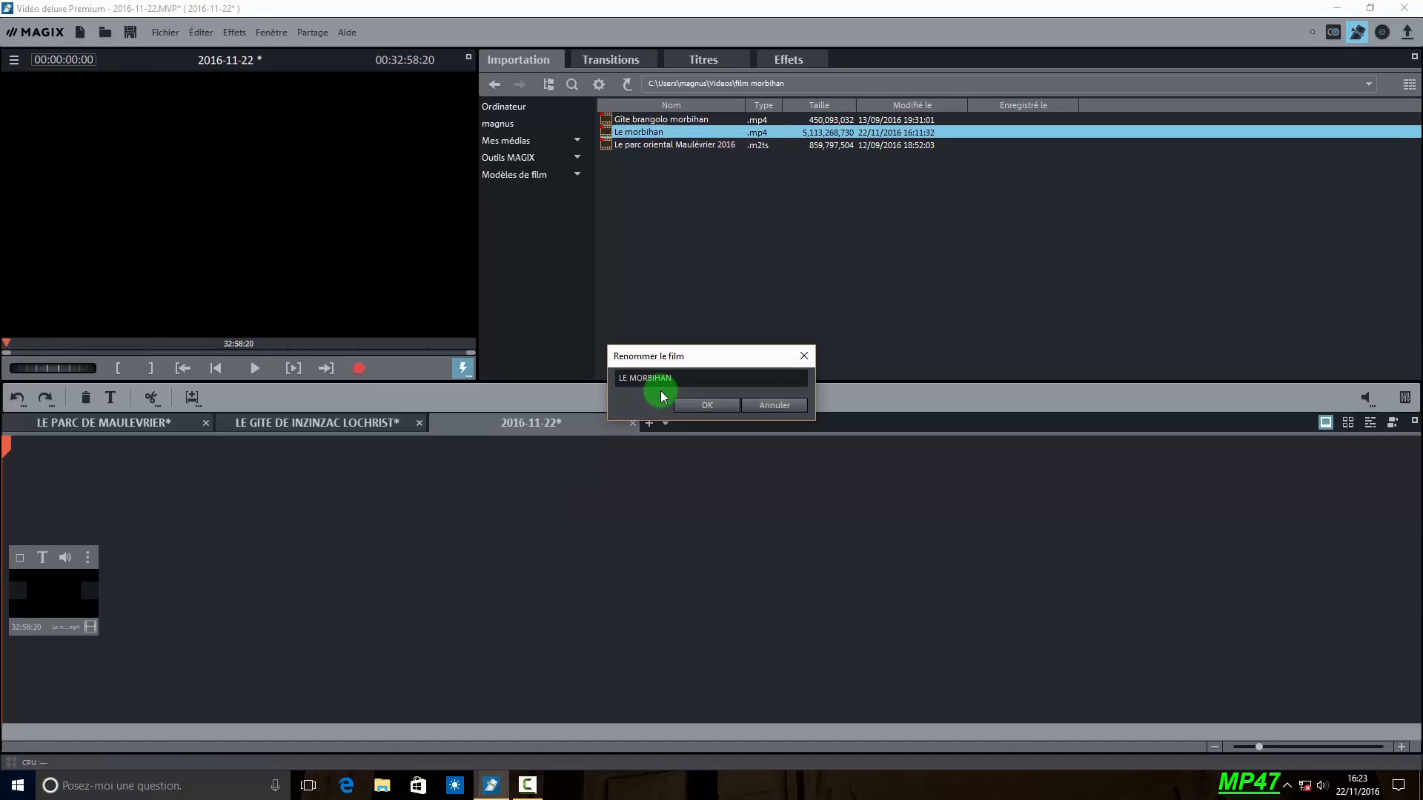
pyautogui.click(705, 405)
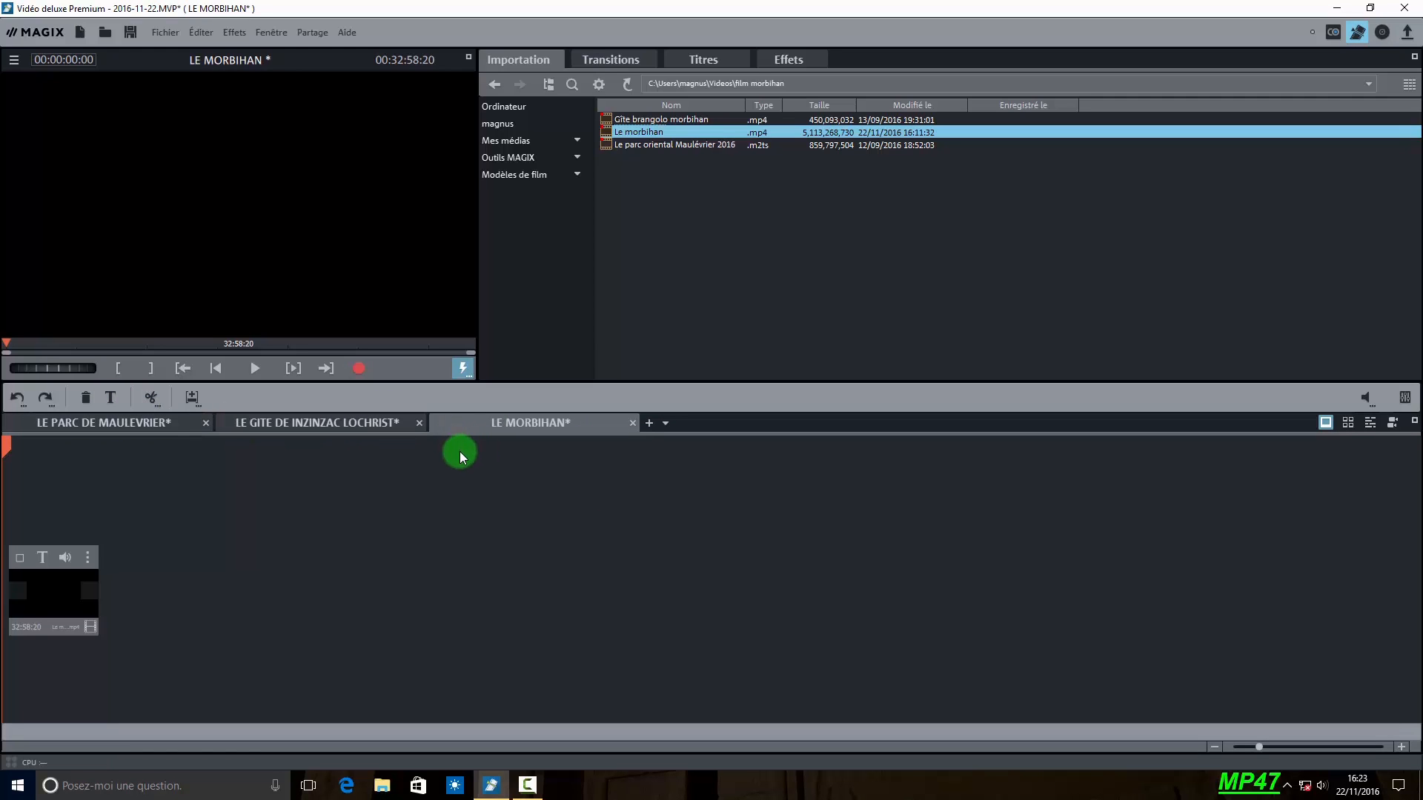
# Switch to the disc burning view and look over the menu template categories Animé, Personnalisé and HD Animé.
pyautogui.click(1381, 33)
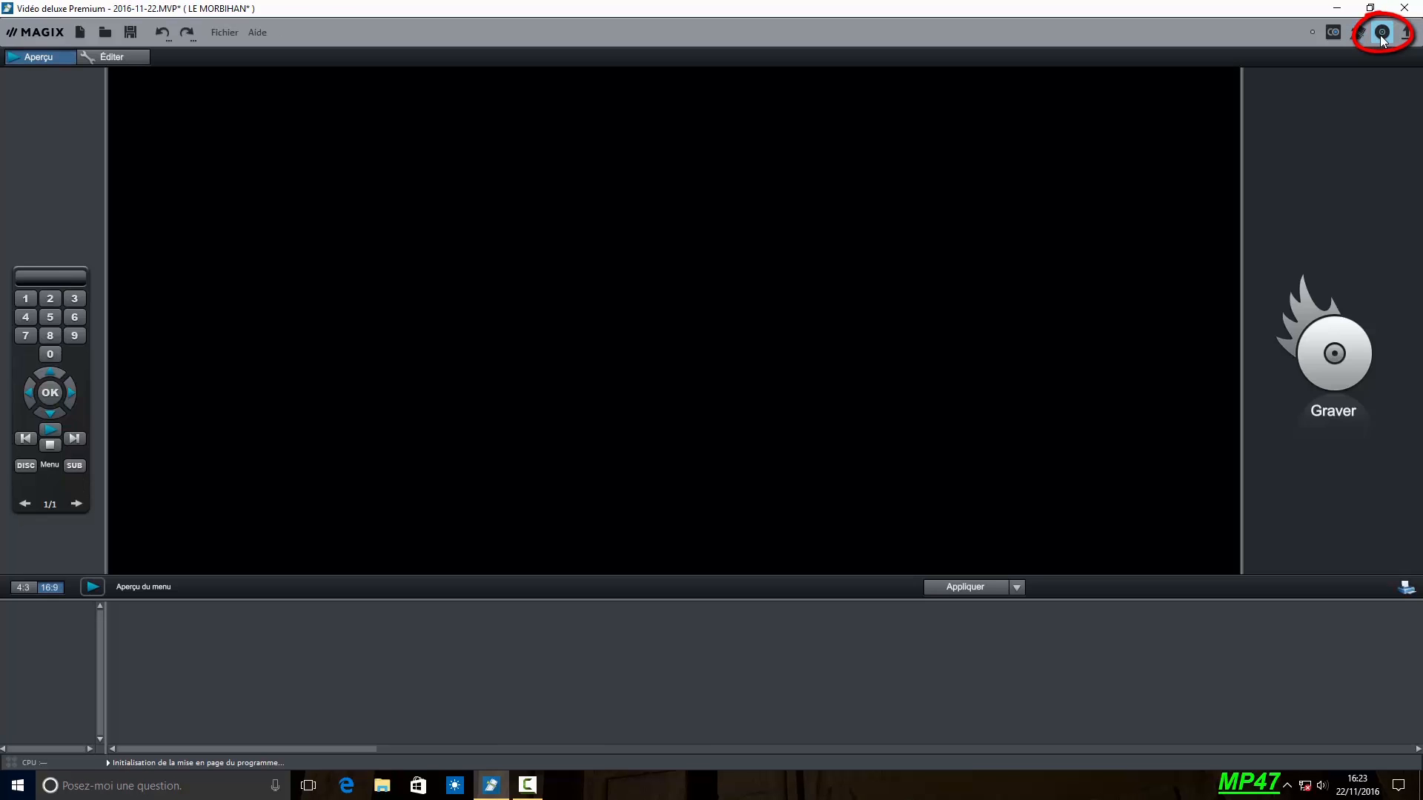
pyautogui.click(374, 306)
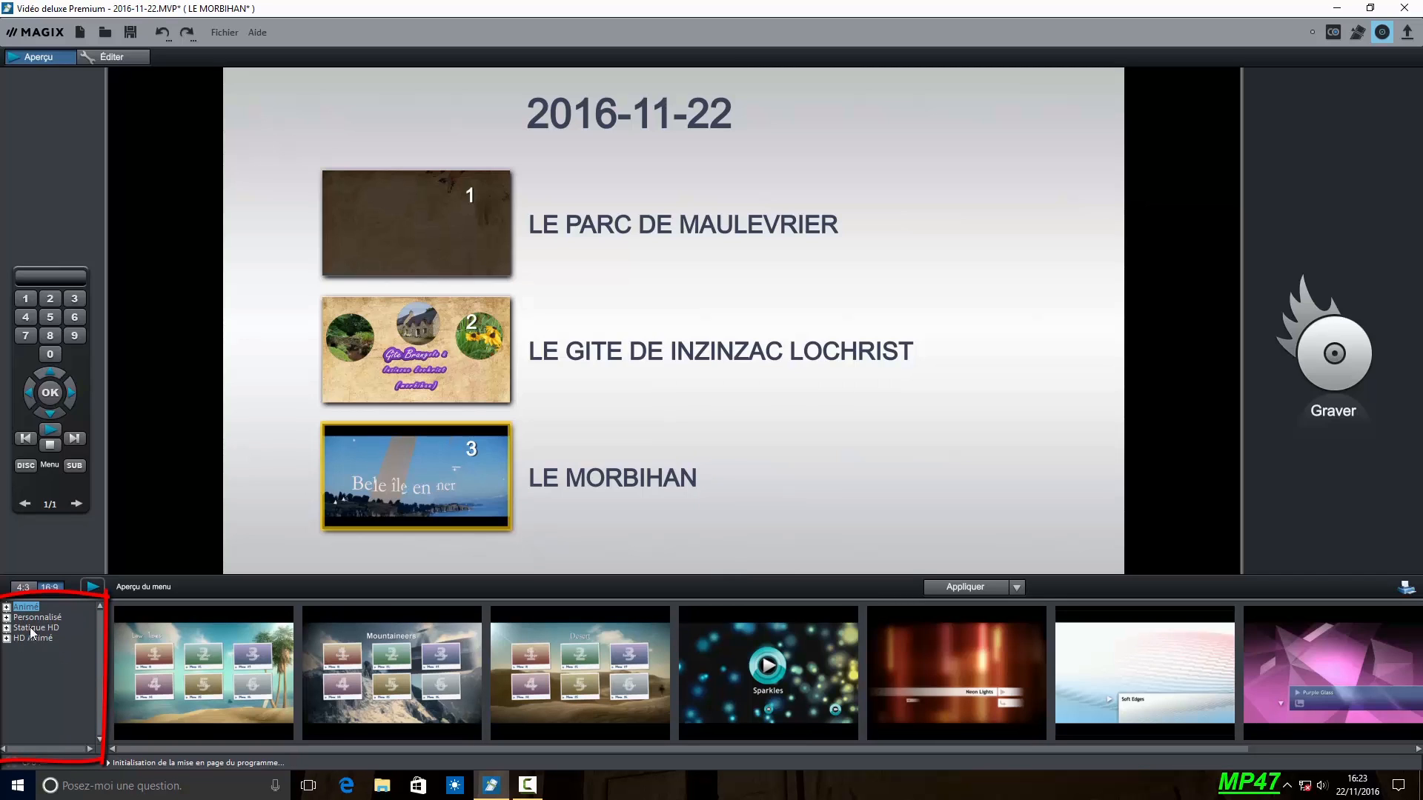
pyautogui.click(6, 609)
pyautogui.click(6, 610)
pyautogui.click(7, 618)
pyautogui.click(6, 610)
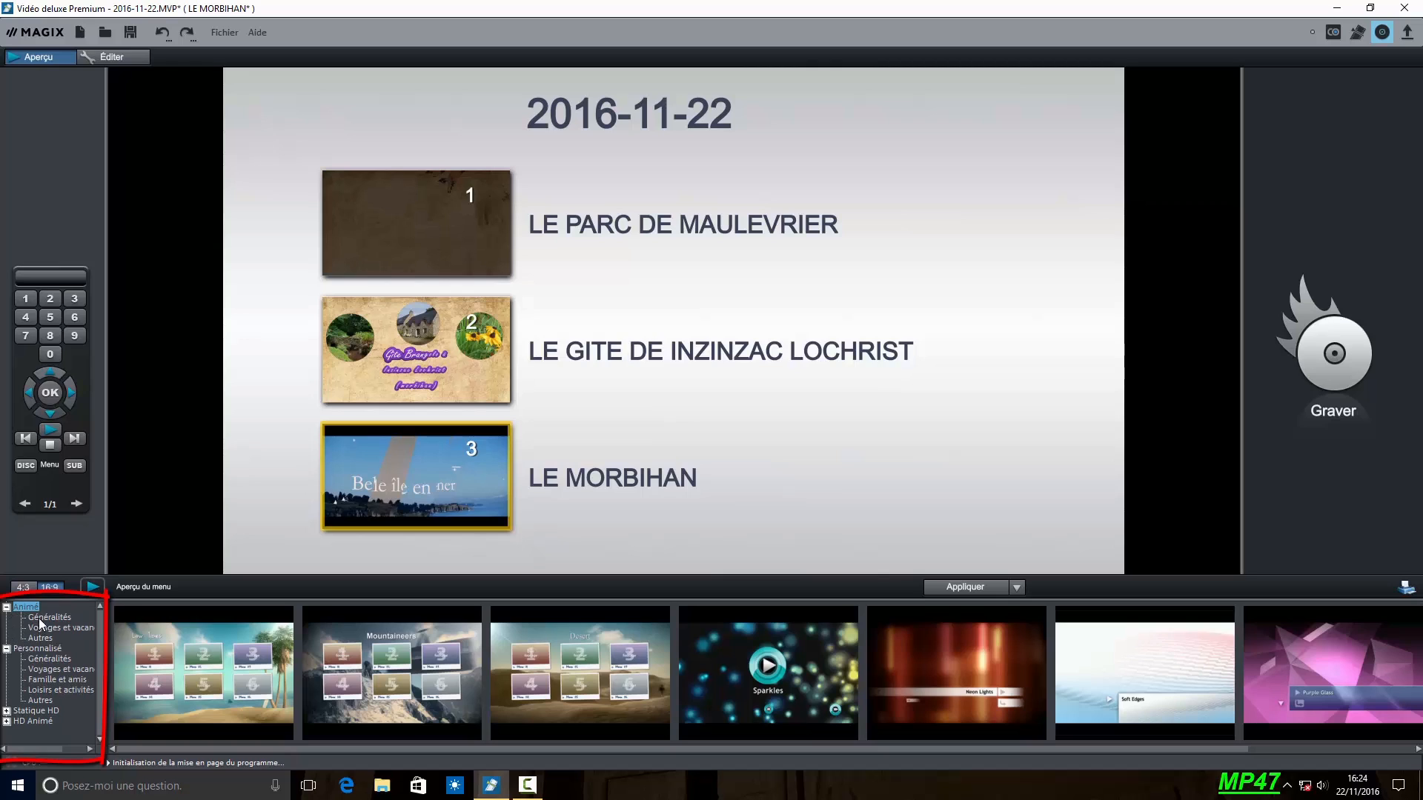
pyautogui.click(7, 722)
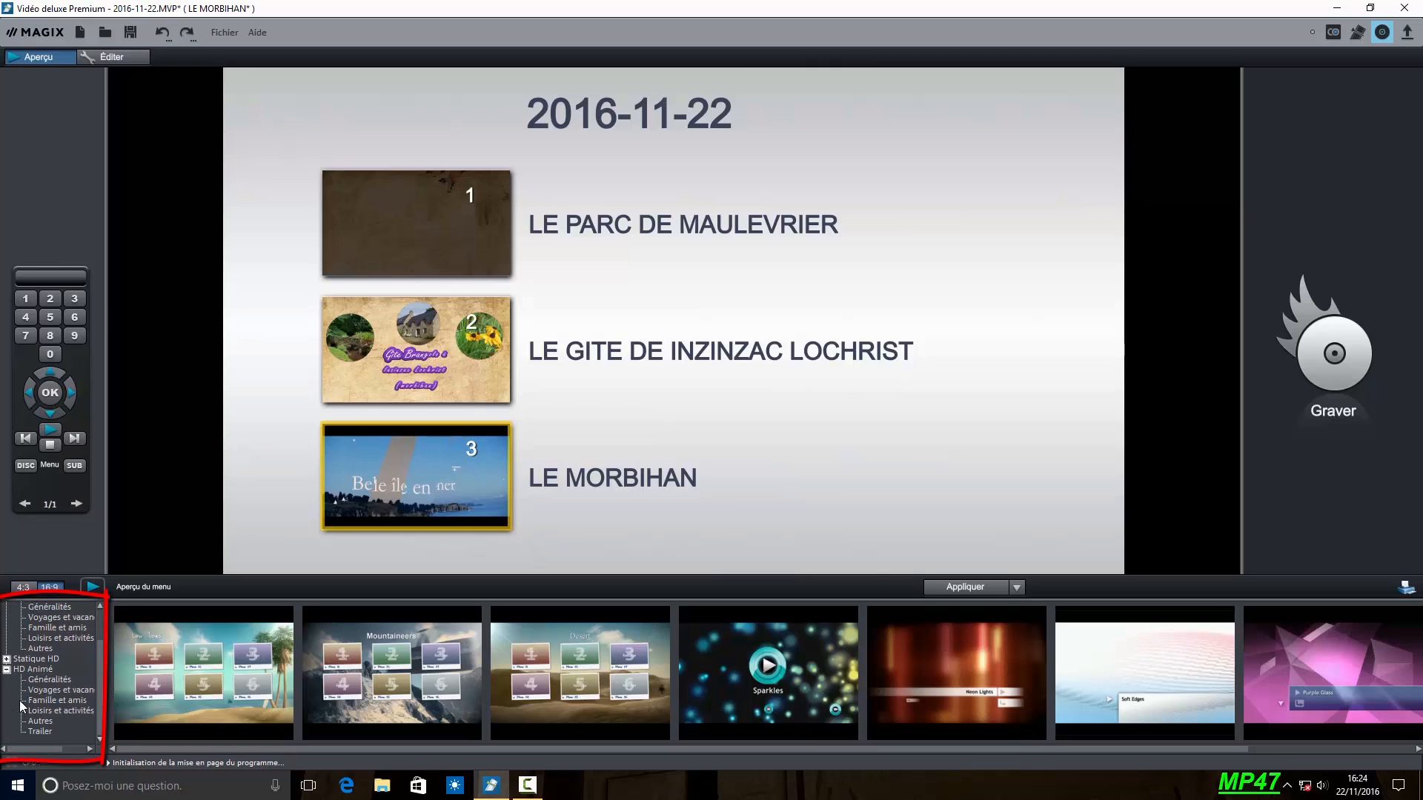
pyautogui.click(7, 671)
pyautogui.click(7, 649)
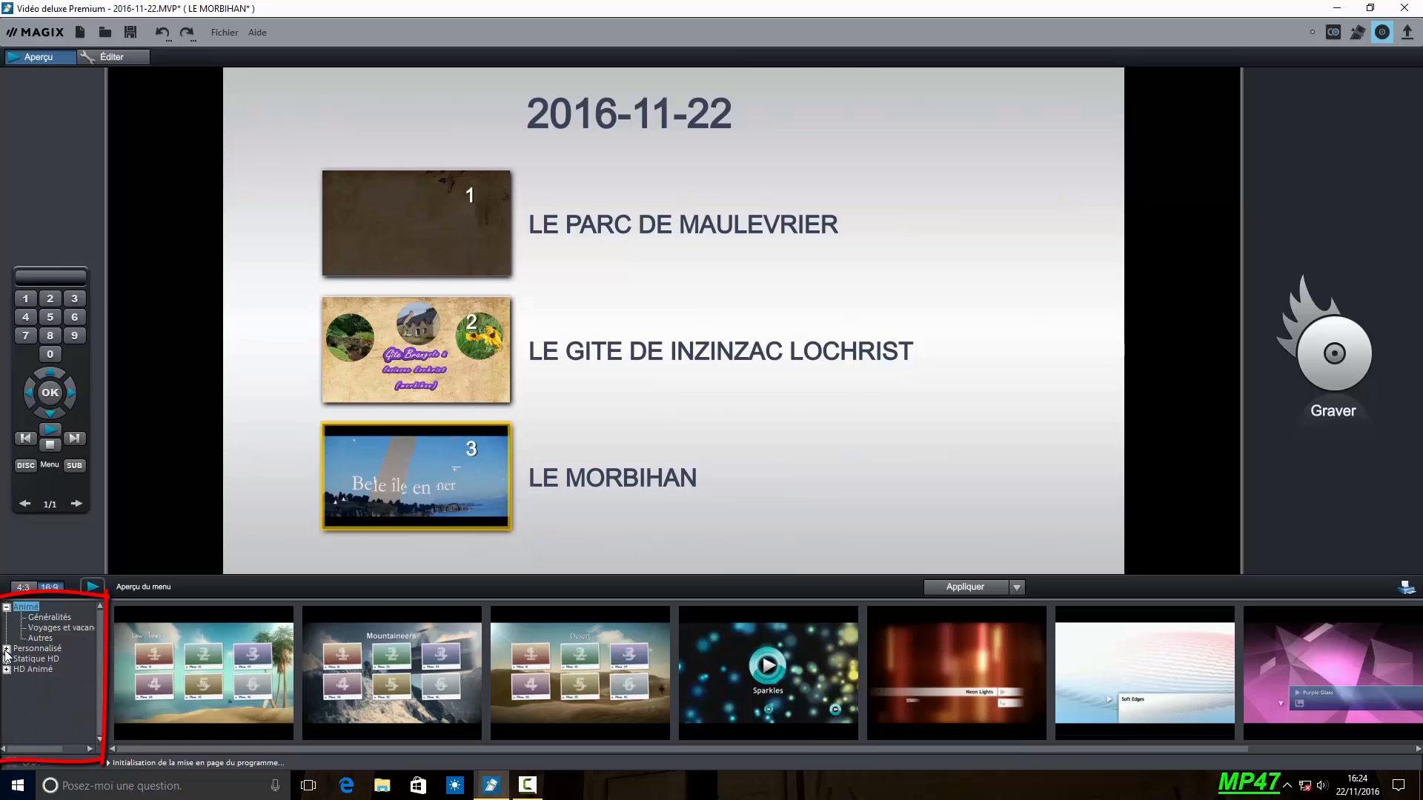
# Examine the disc menu templates in the three Animé subcategories, from Généralités to Autres.
pyautogui.click(50, 618)
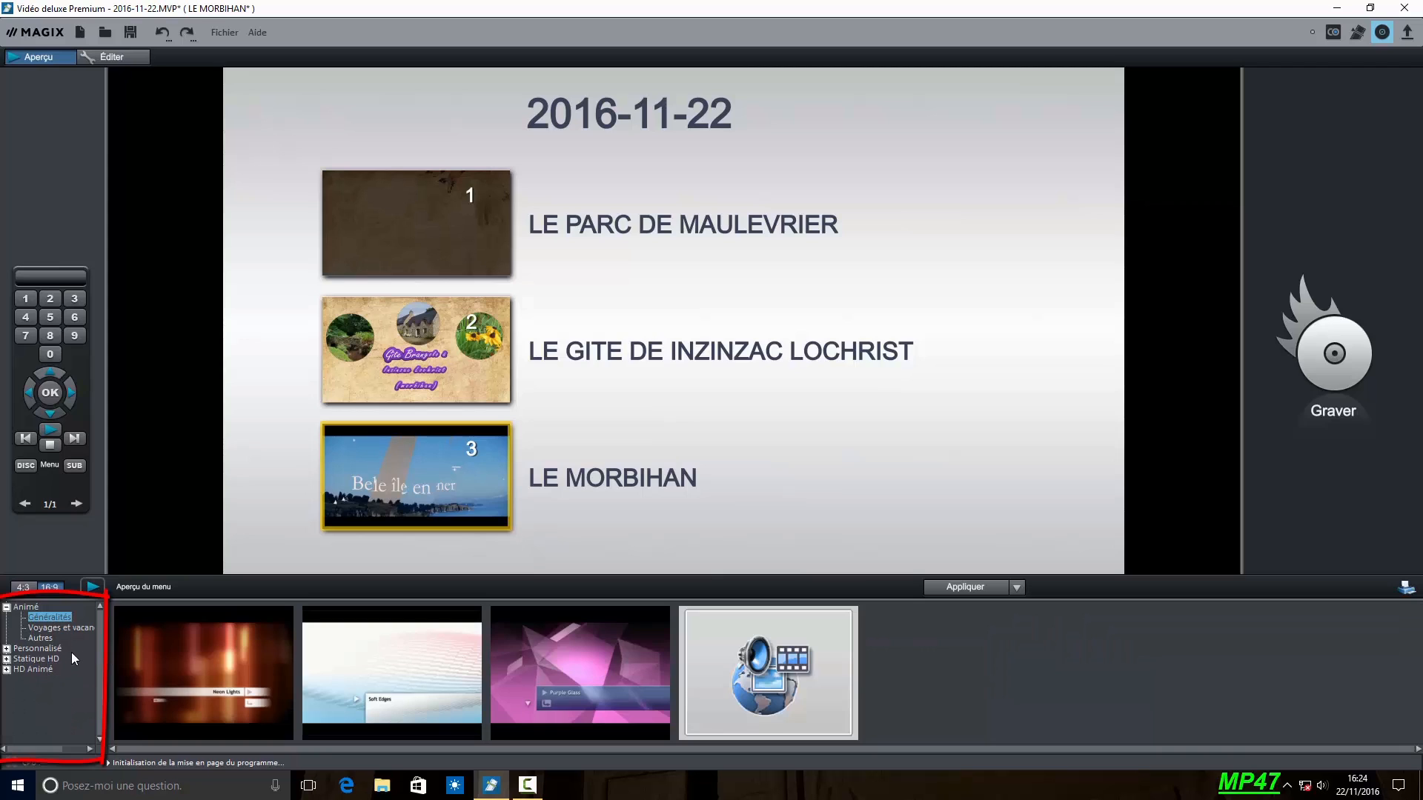
pyautogui.click(71, 629)
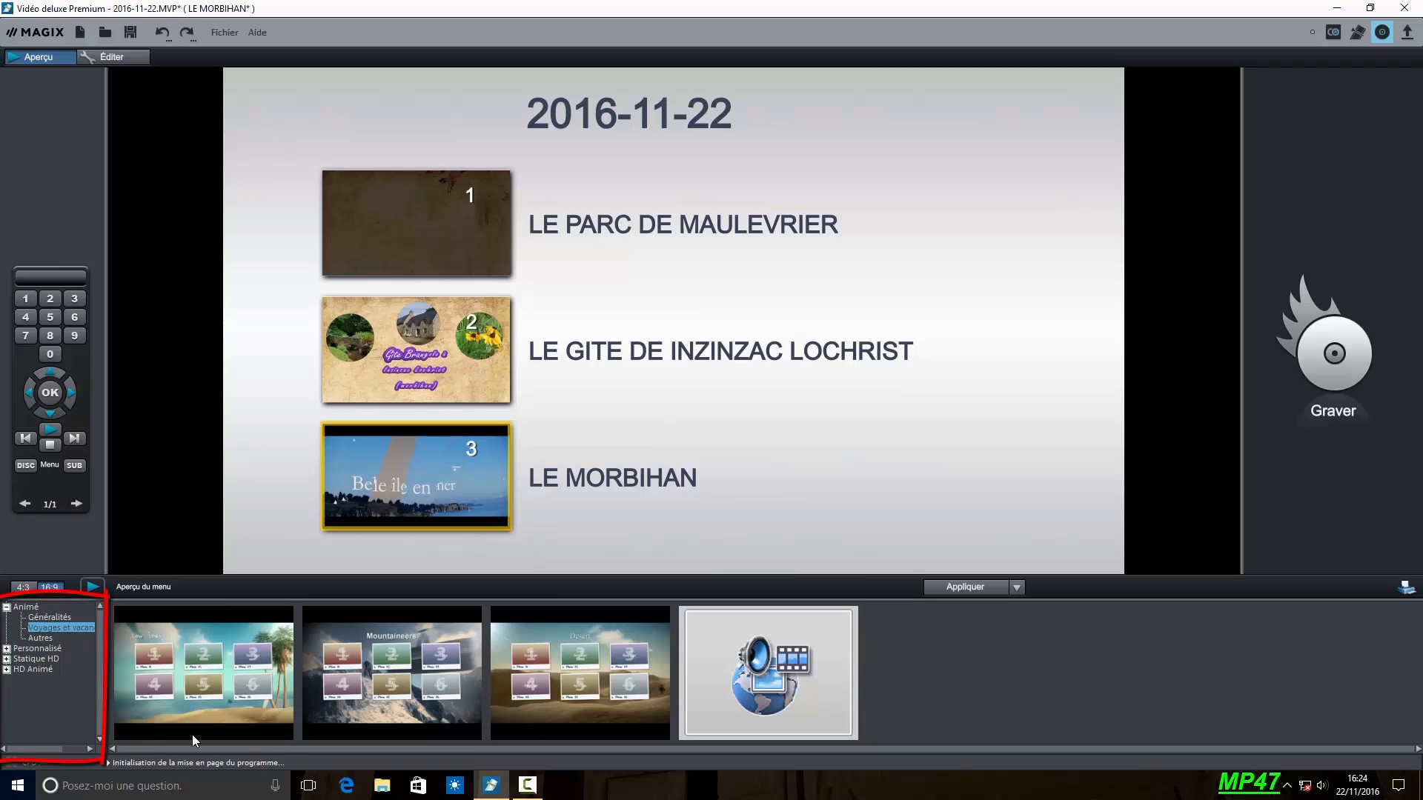
pyautogui.click(39, 638)
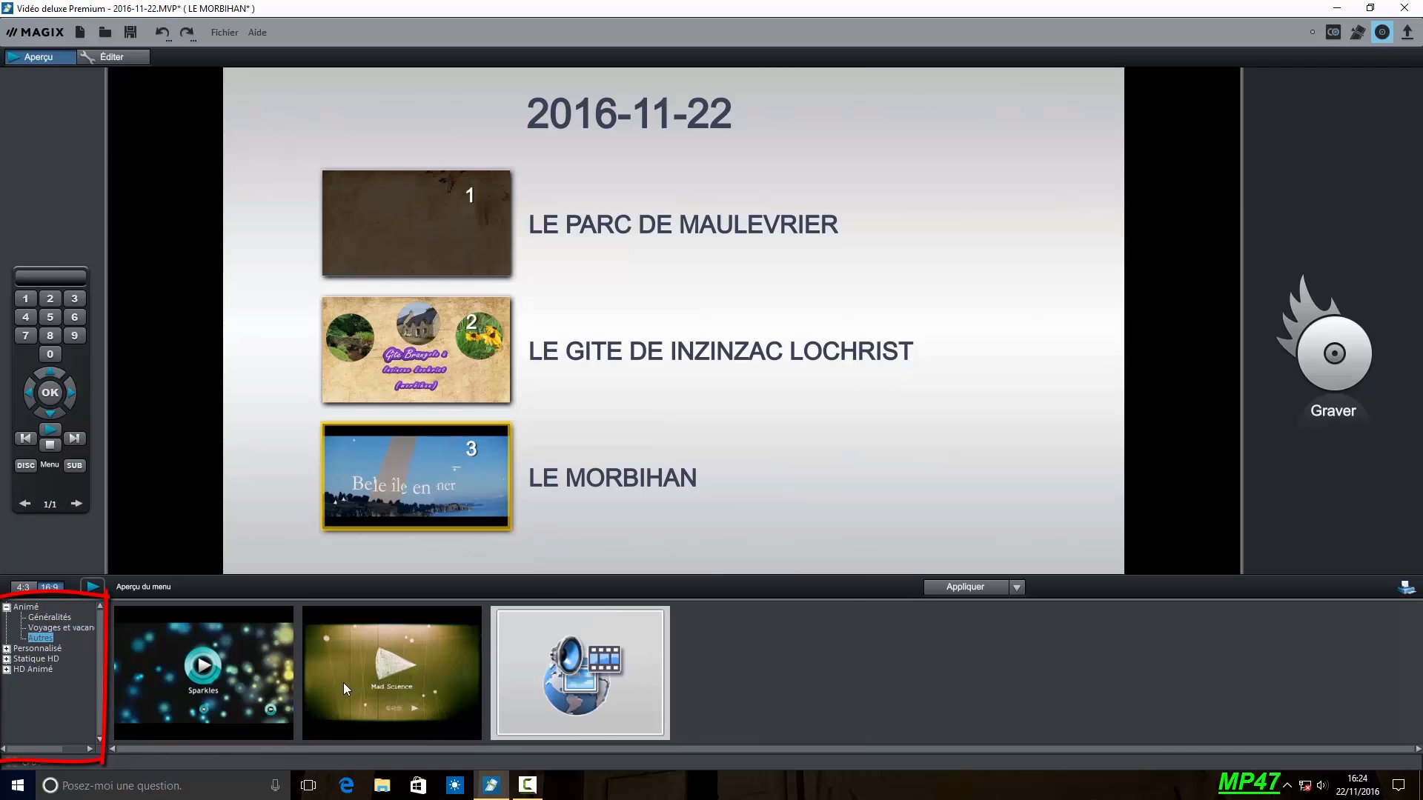
# Look through the disc menu templates in the Généralités subcategory of Personnalisé.
pyautogui.click(6, 608)
pyautogui.click(6, 618)
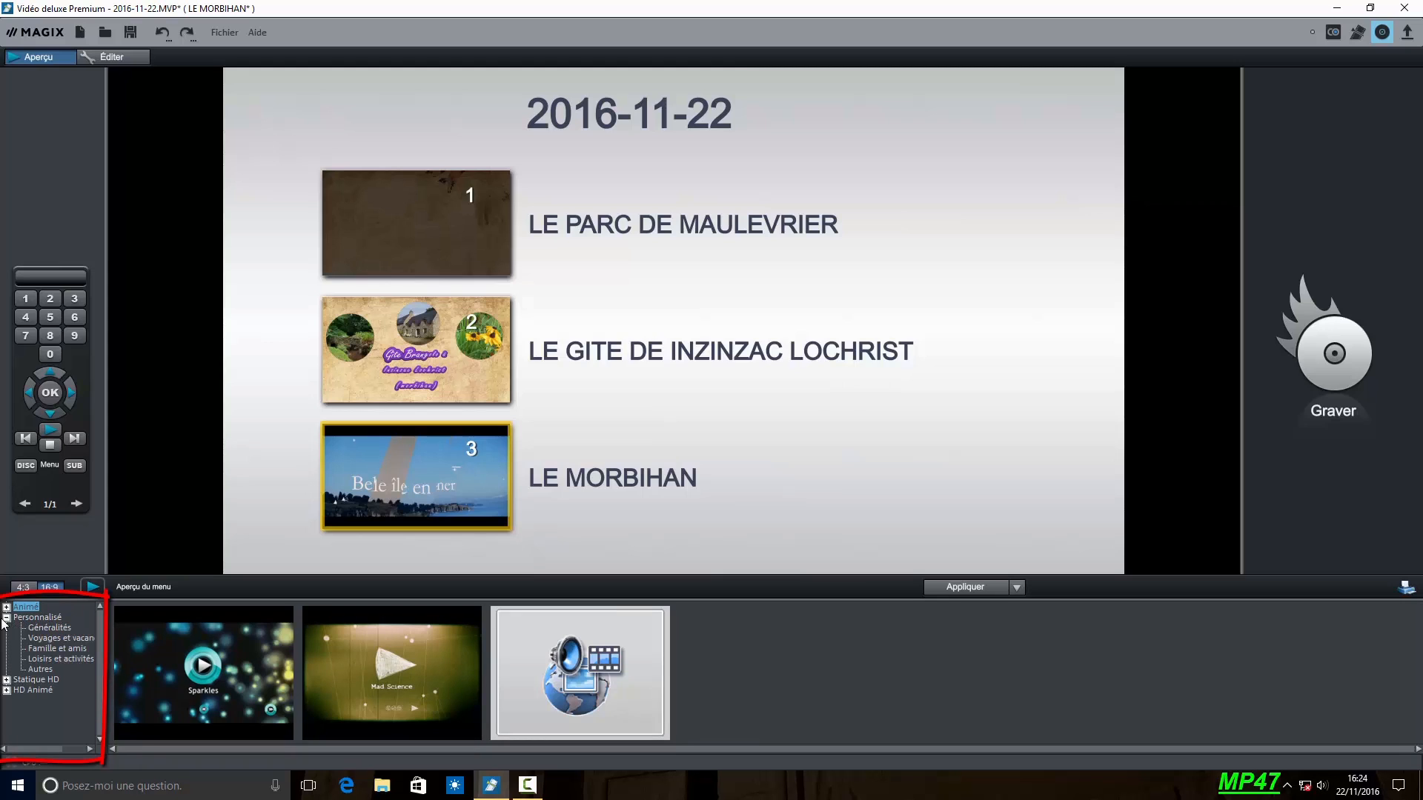
pyautogui.click(42, 629)
pyautogui.click(252, 704)
pyautogui.scroll(-5, 585, 676)
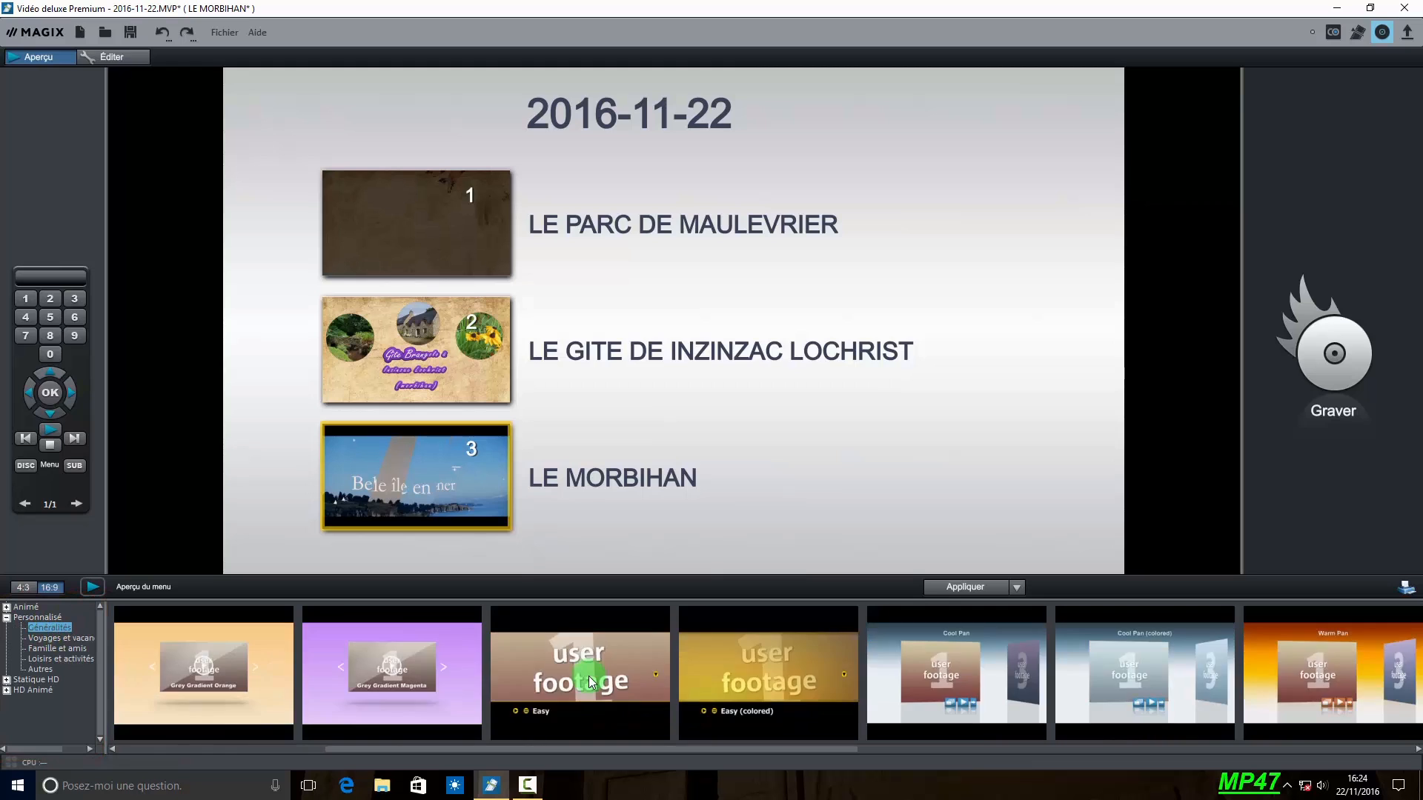
pyautogui.scroll(-4, 590, 681)
pyautogui.scroll(9, 591, 682)
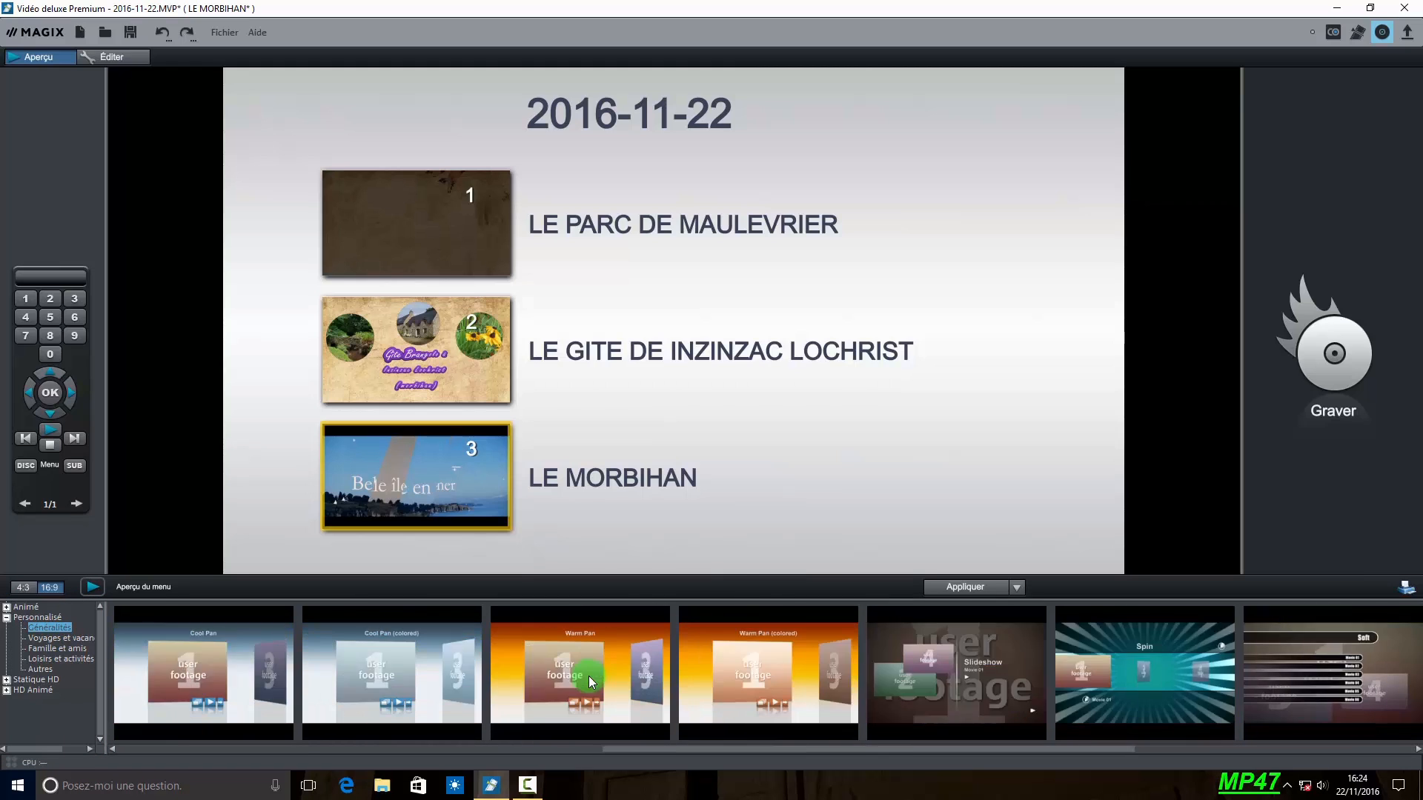
# Browse further Personnalisé subcategories and apply the Aurora template from Autres to the disc menu.
pyautogui.click(53, 639)
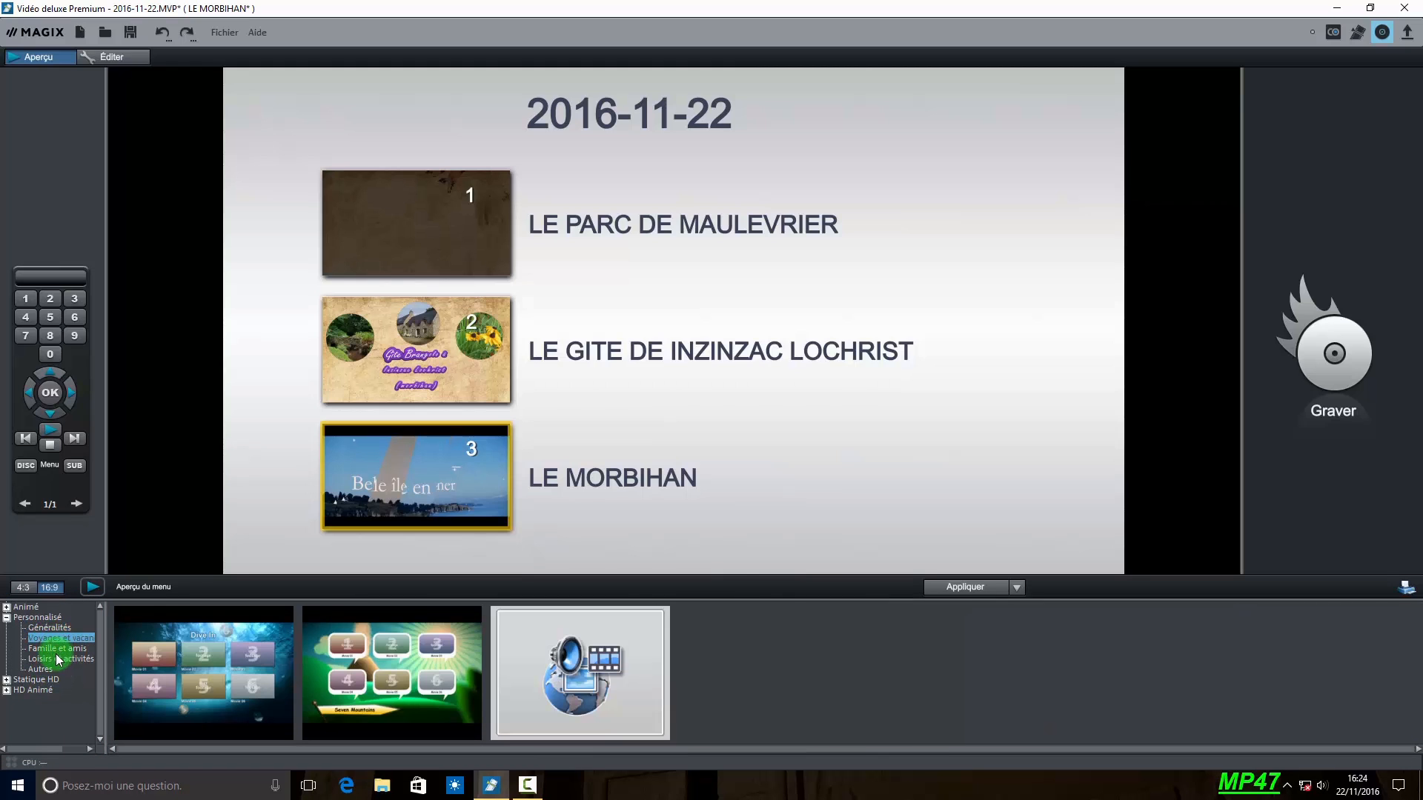
pyautogui.click(56, 659)
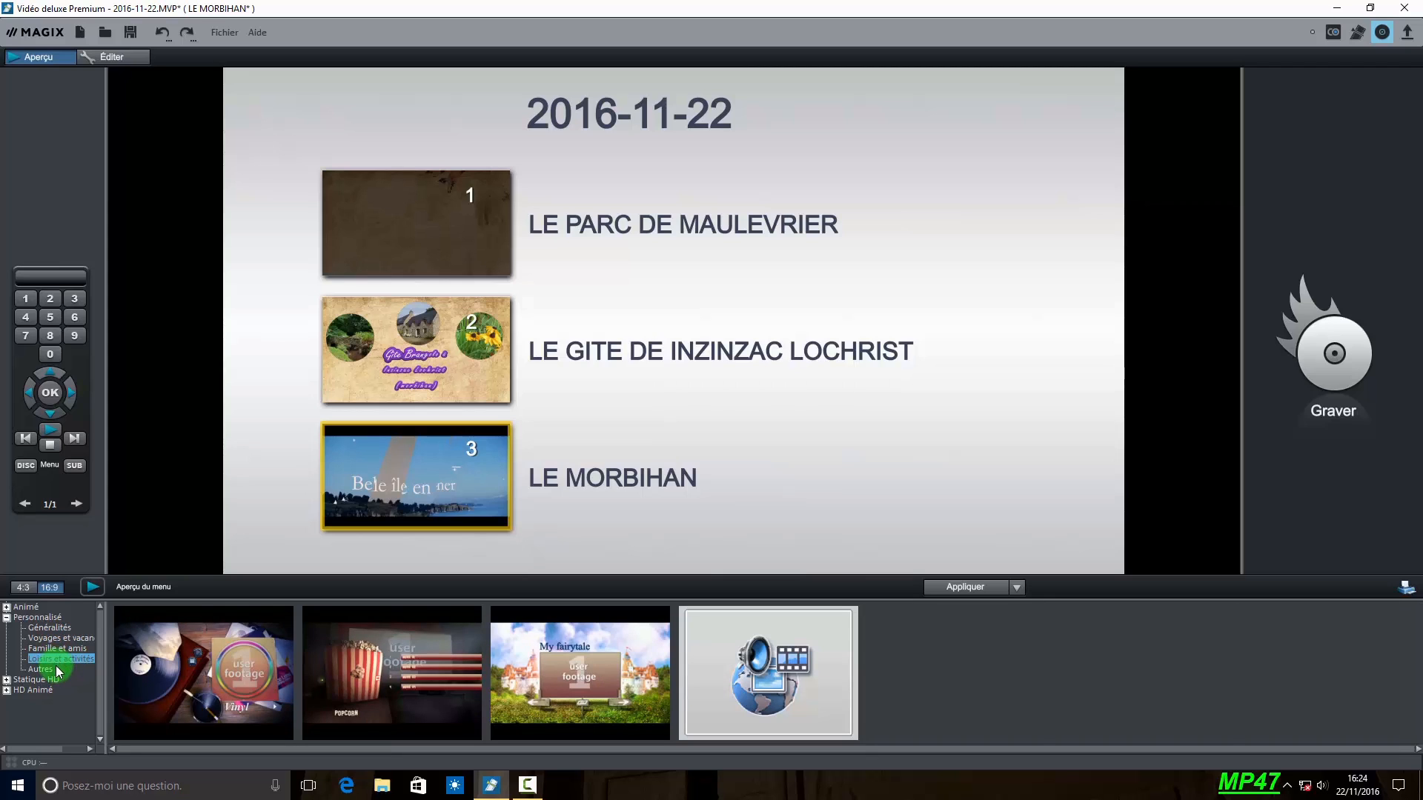
pyautogui.click(58, 669)
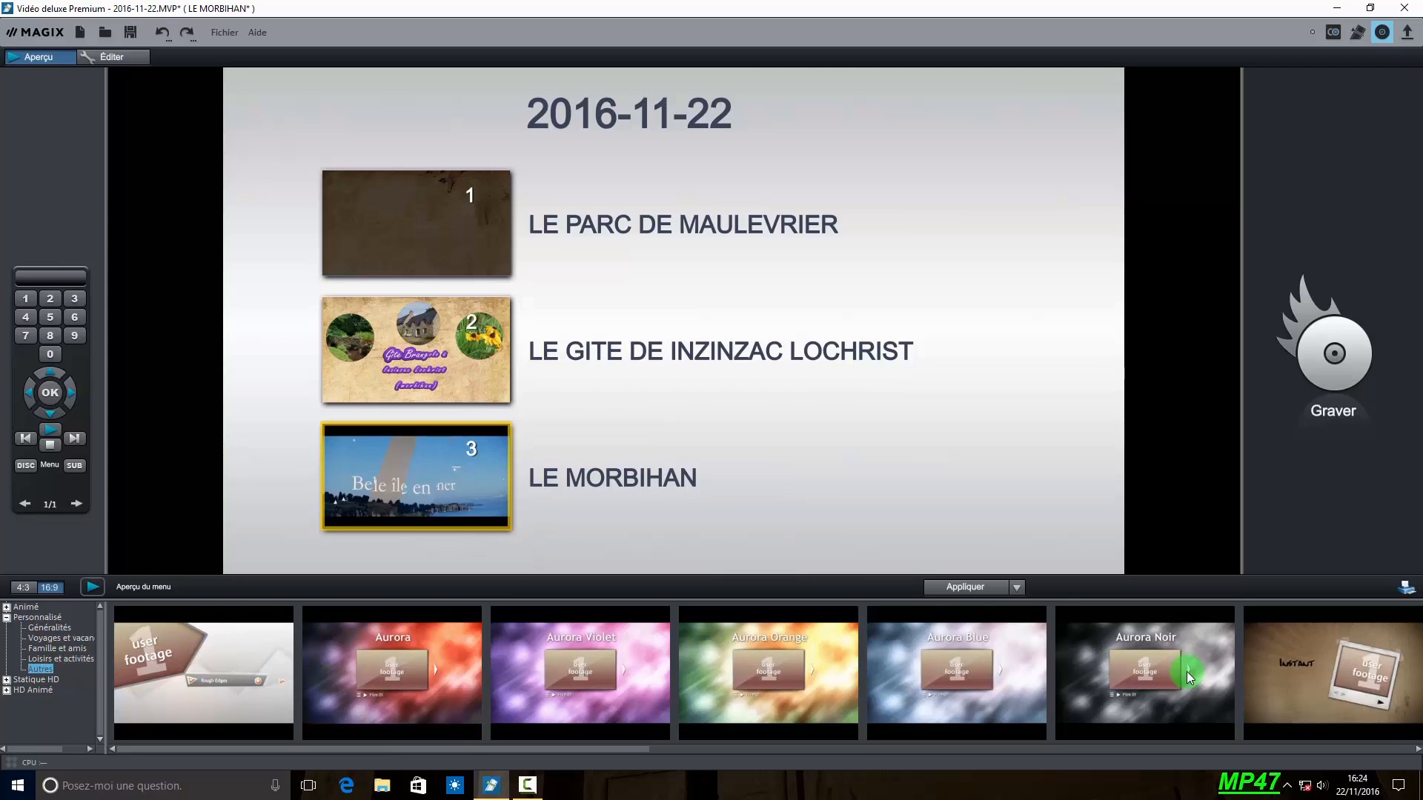
pyautogui.click(434, 692)
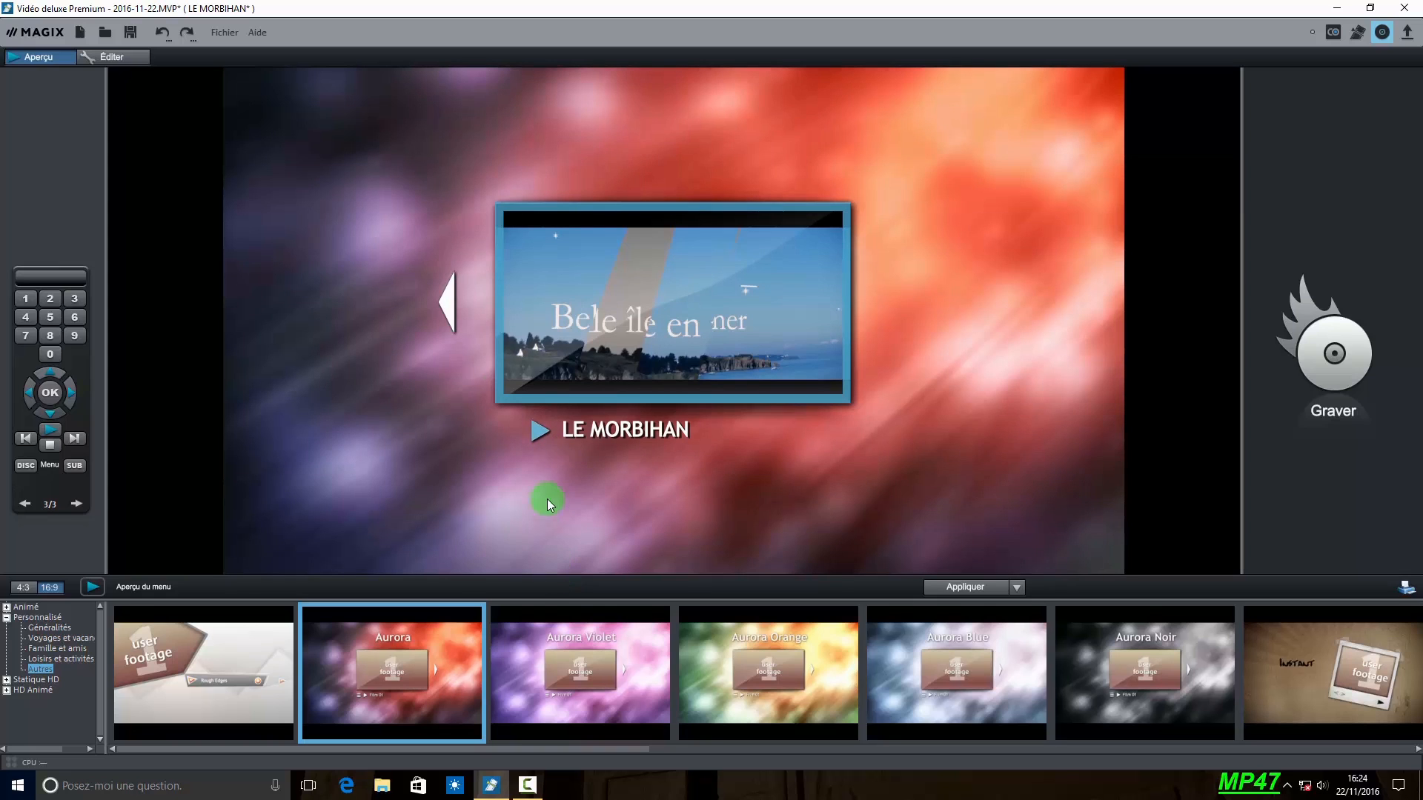
# Preview the three Aurora menu pages using the on-page arrows and the virtual remote control, ending on the first page.
pyautogui.click(450, 316)
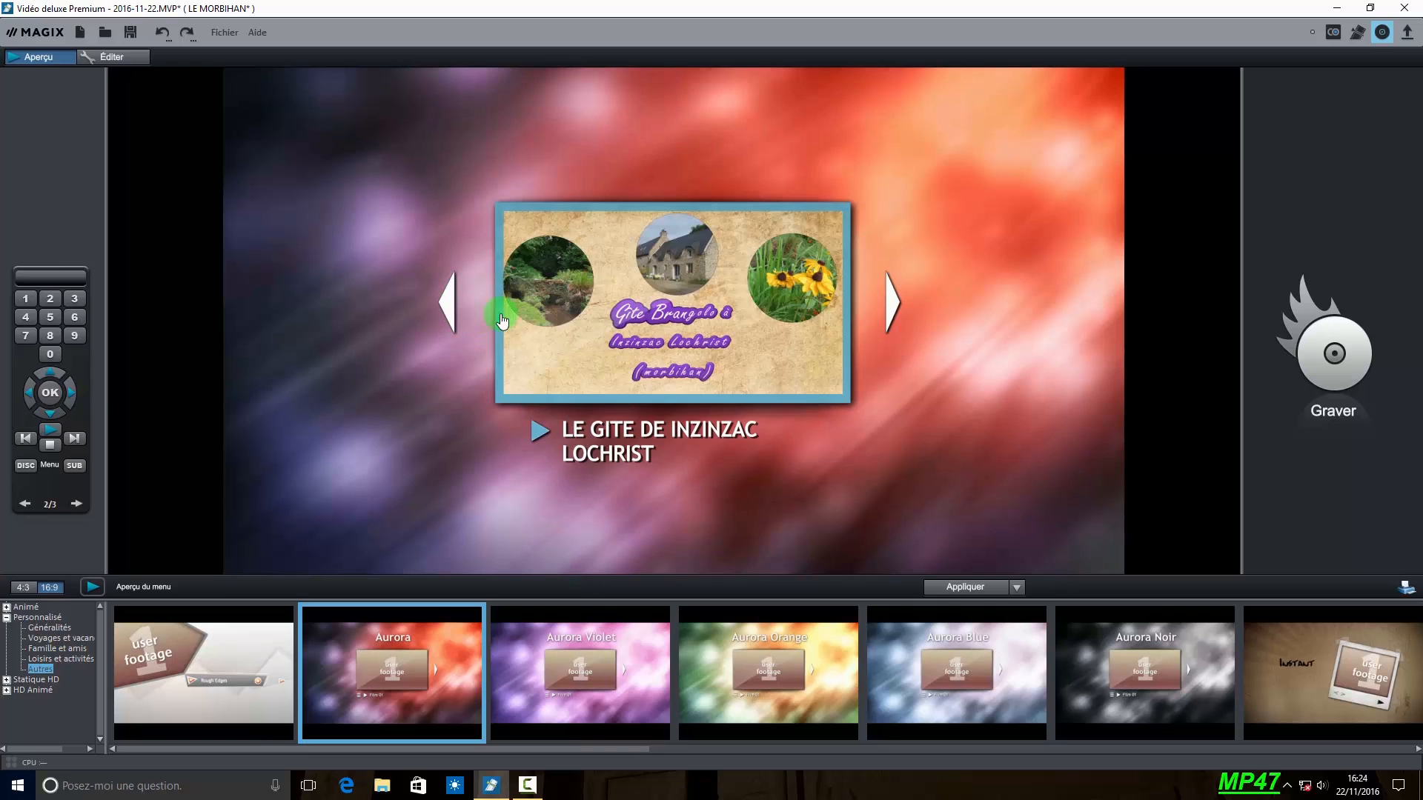
pyautogui.click(452, 313)
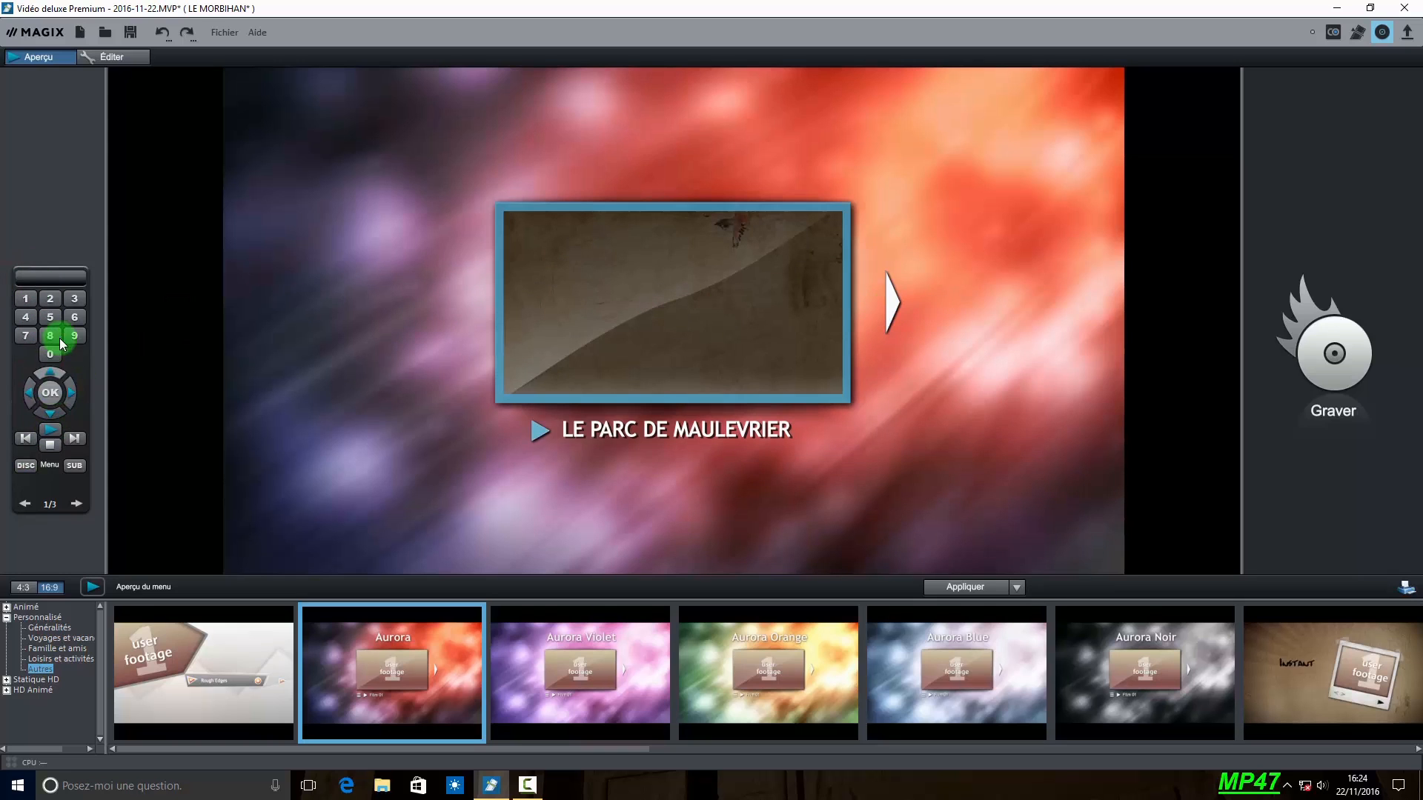
pyautogui.click(73, 393)
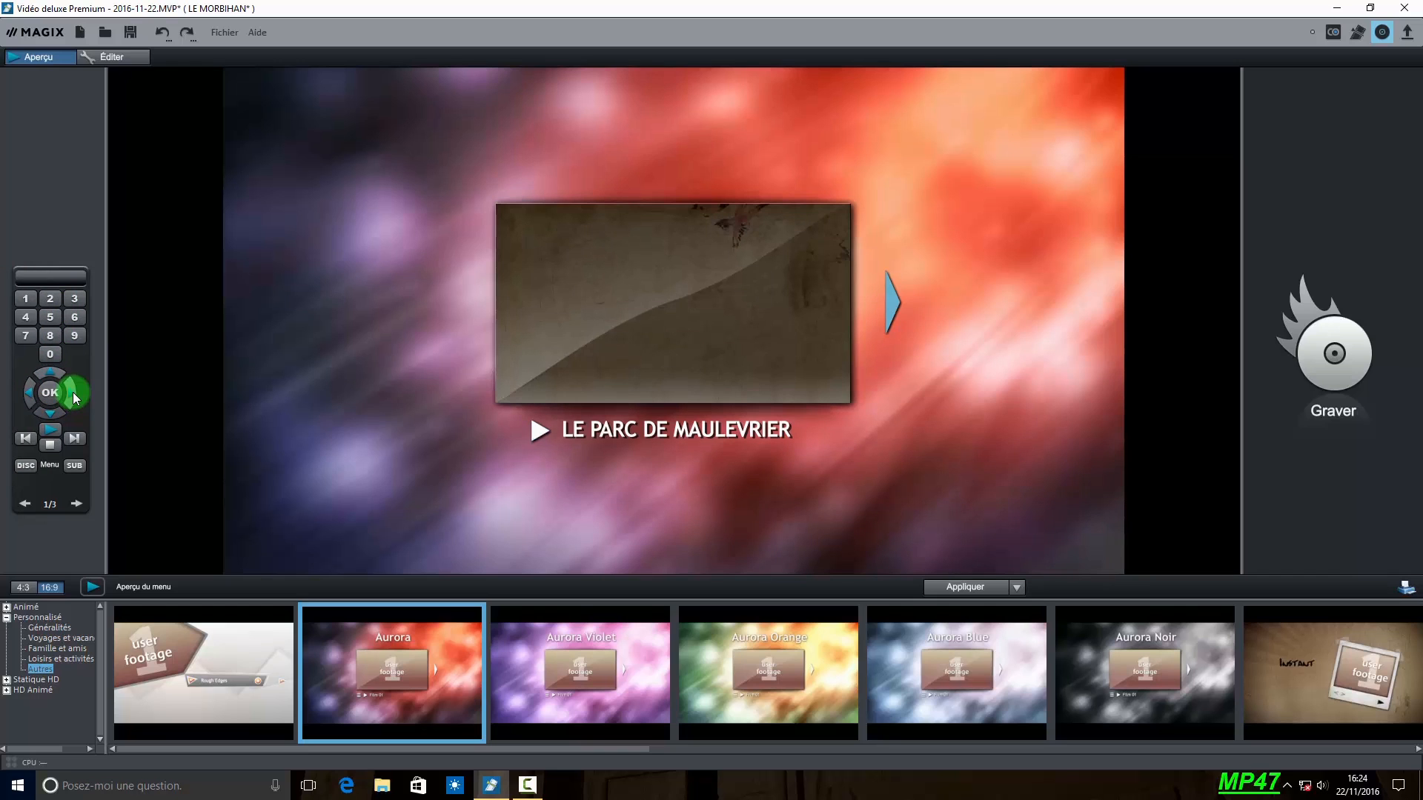
pyautogui.click(74, 439)
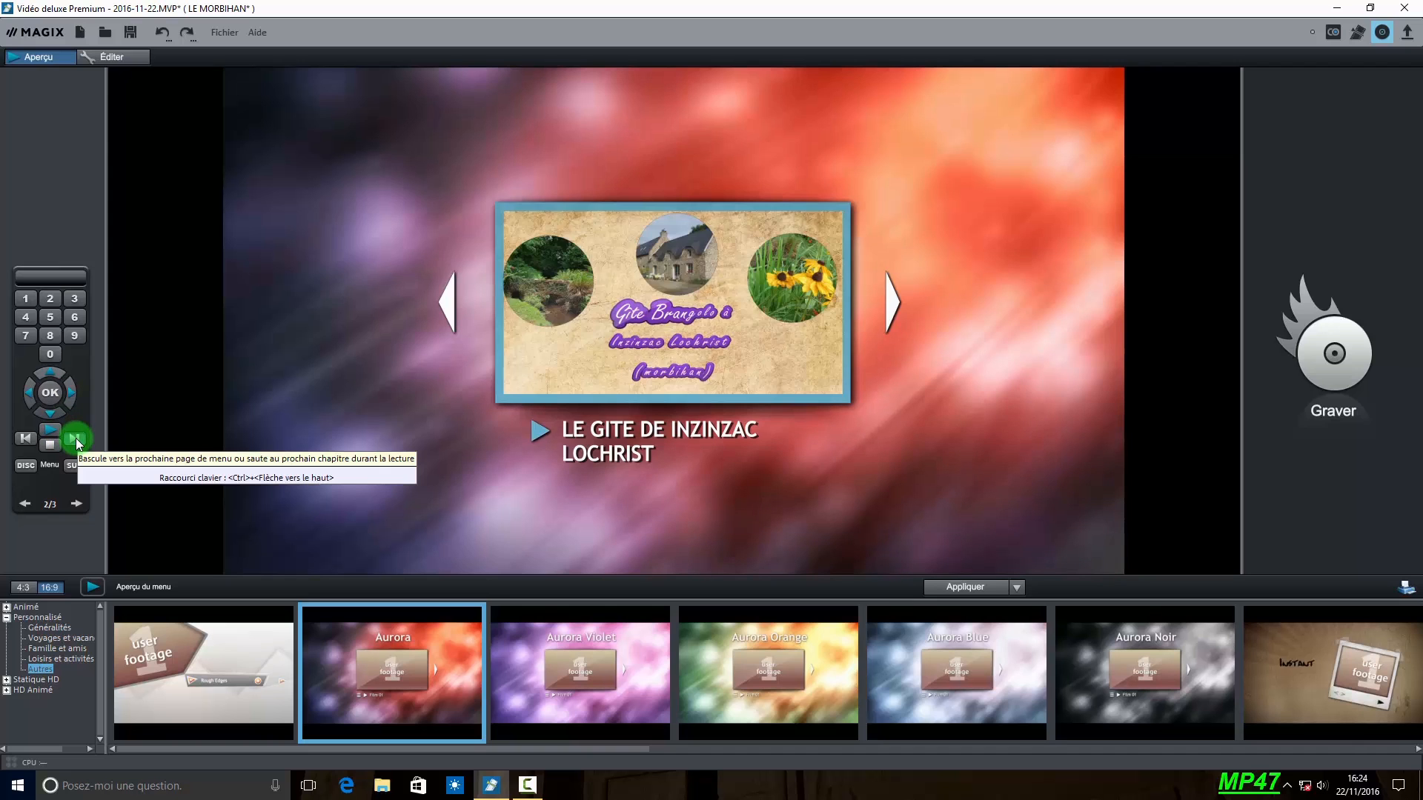
pyautogui.click(75, 439)
pyautogui.click(26, 440)
pyautogui.click(28, 440)
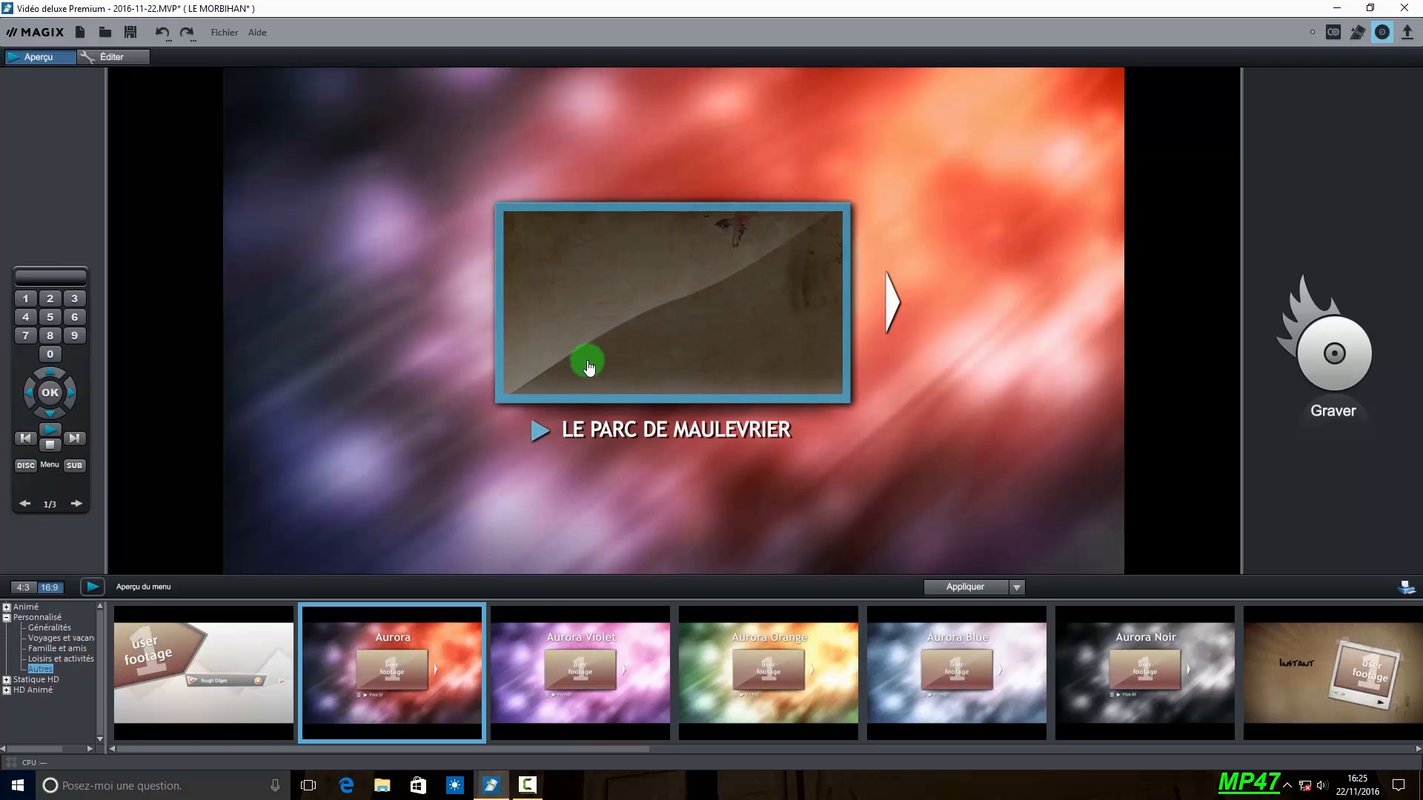
# Switch the disc menu to editing and open the menu properties of the LE PARC DE MAULEVRIER entry.
pyautogui.click(111, 57)
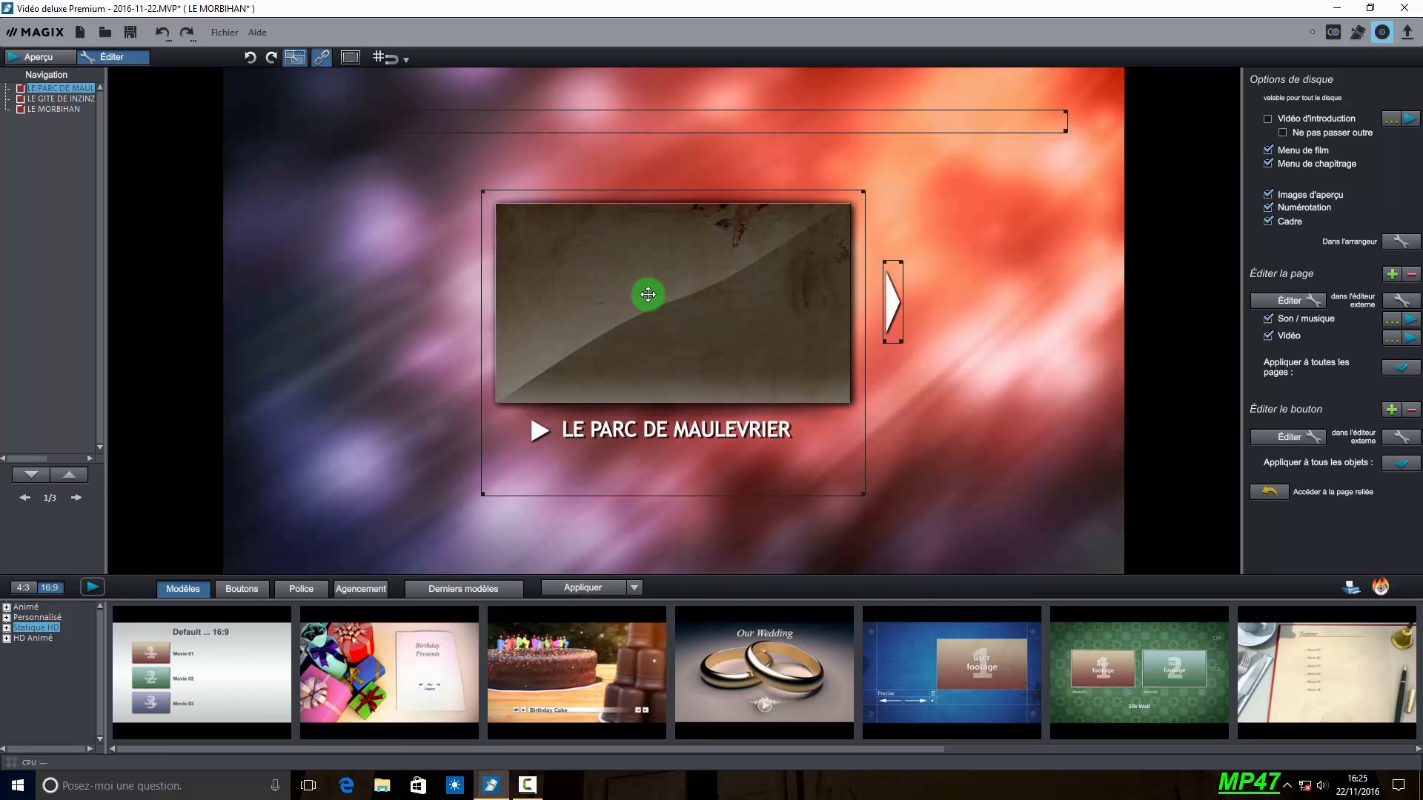
pyautogui.click(686, 333)
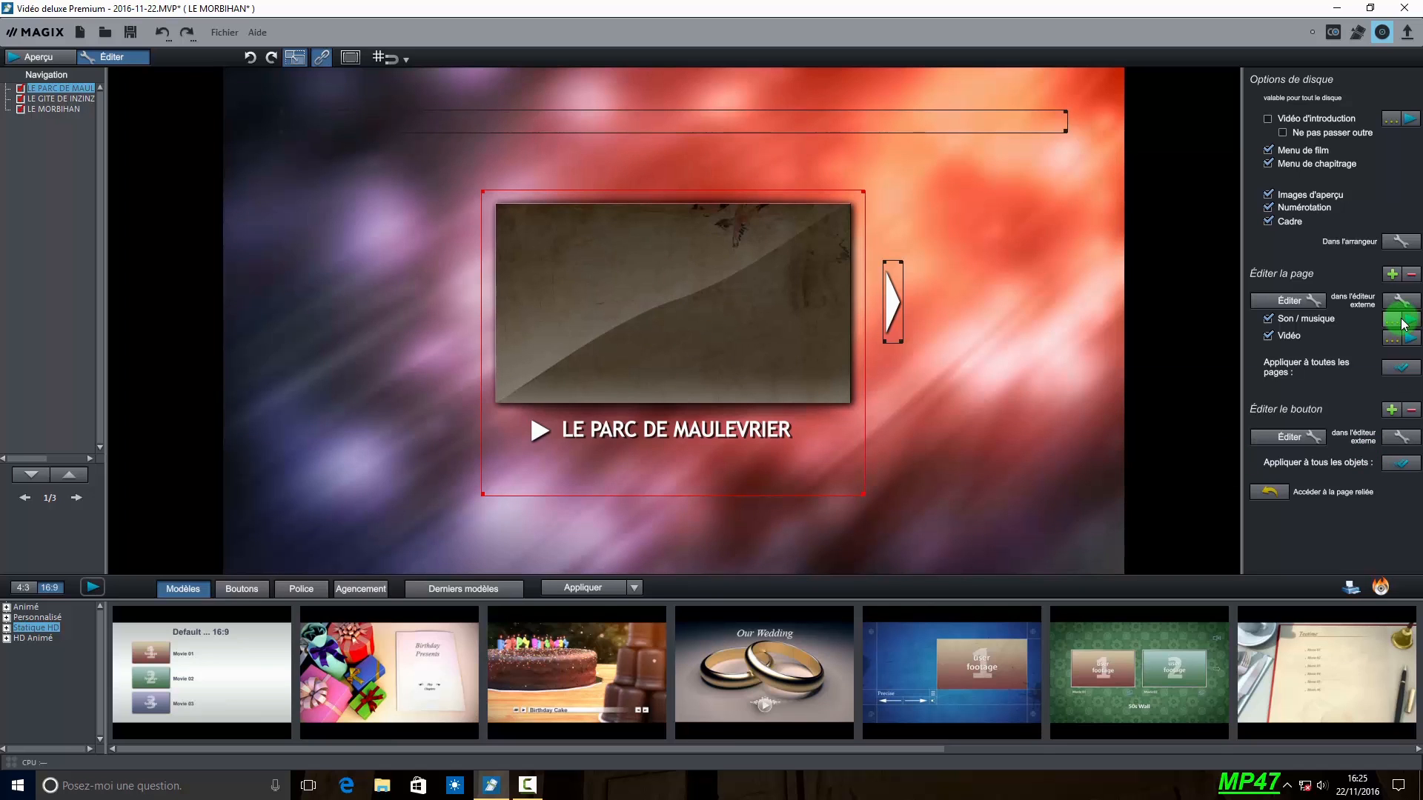
pyautogui.click(1291, 438)
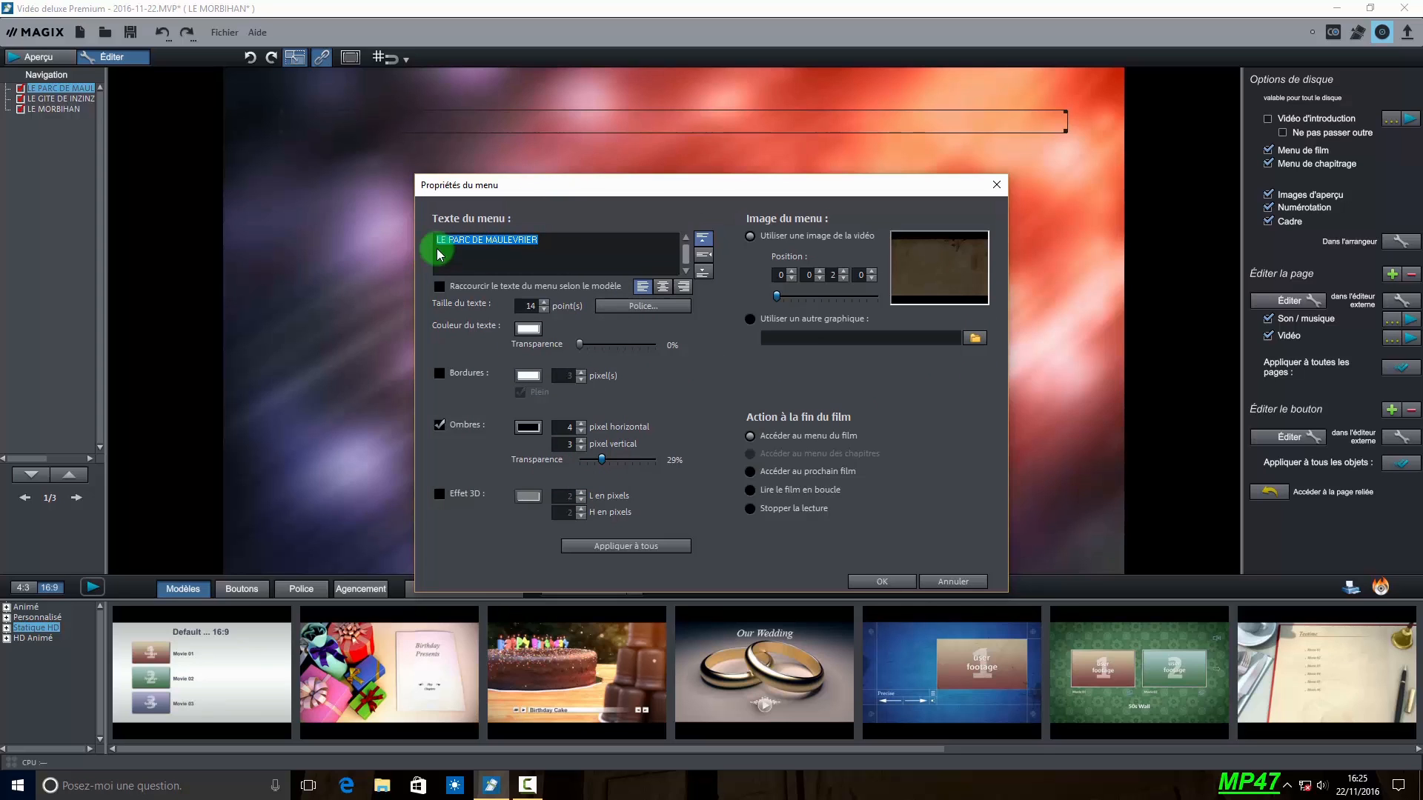
pyautogui.click(641, 310)
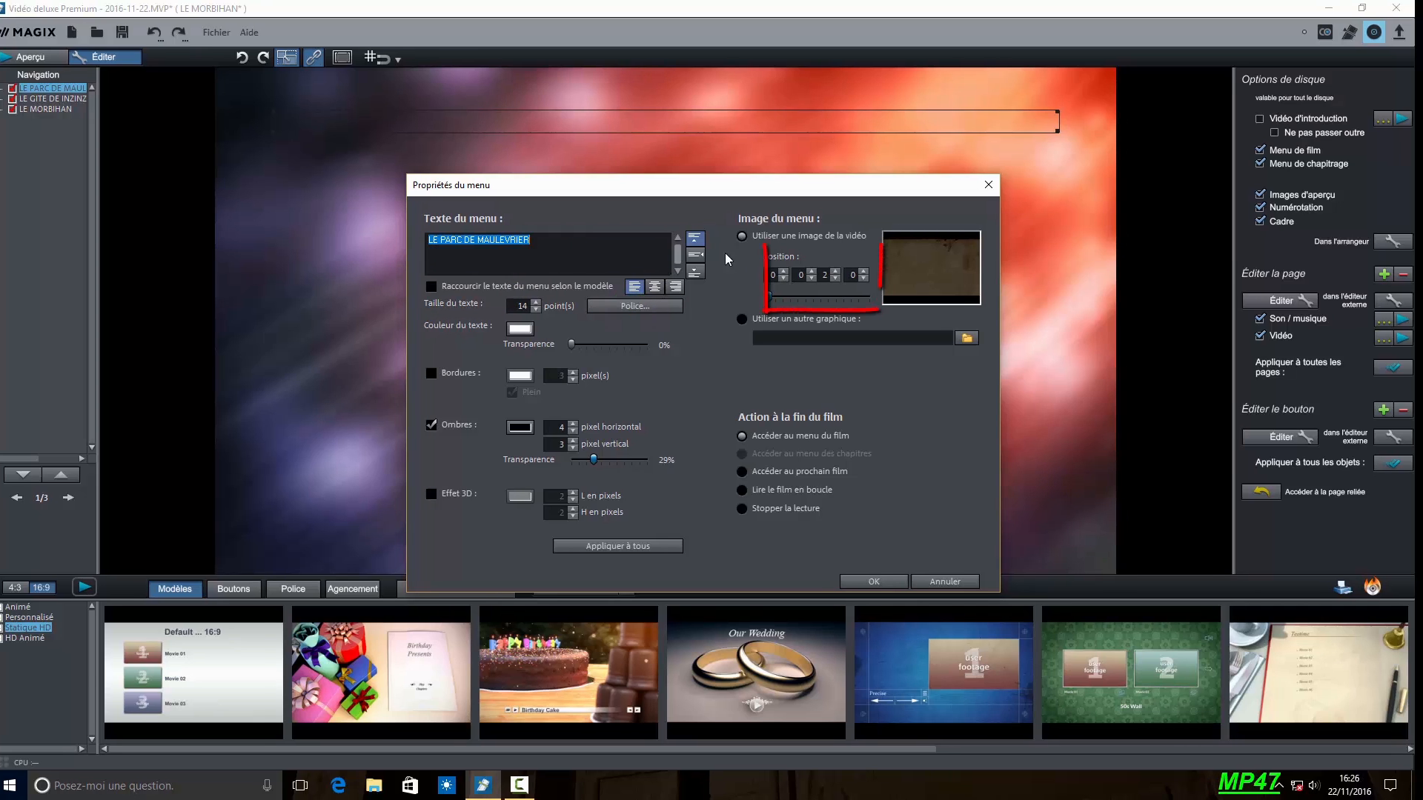
# Set the menu image of LE PARC DE MAULEVRIER to the video frame at 40 seconds, 5 frames.
pyautogui.moveTo(773, 300); pyautogui.dragTo(782, 297)
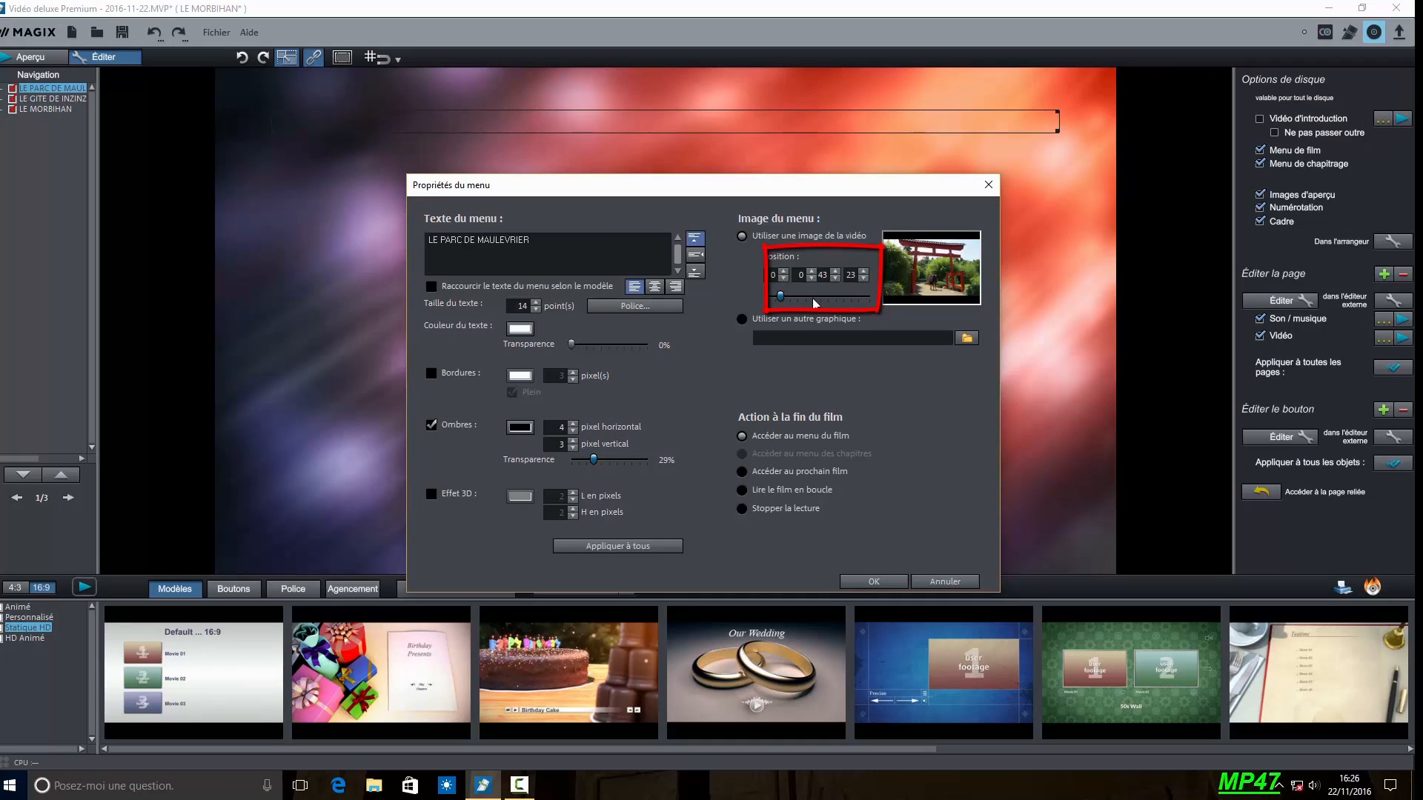
pyautogui.click(864, 278)
pyautogui.click(864, 278)
pyautogui.click(864, 278)
pyautogui.click(864, 278)
pyautogui.click(834, 279)
pyautogui.click(835, 279)
pyautogui.click(834, 279)
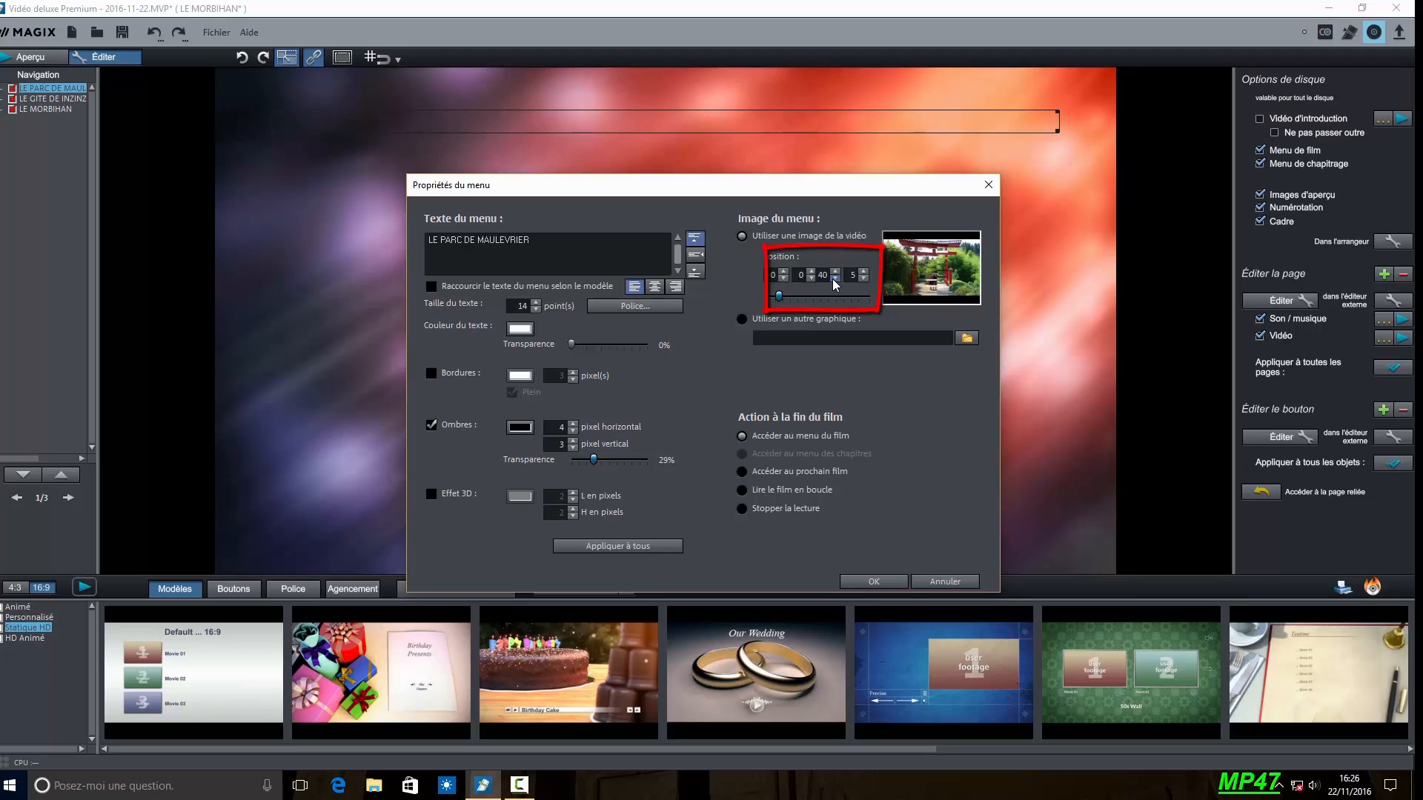
# Set the menu image of LE PARC DE MAULEVRIER to the video frame at 19 seconds, 5 frames.
pyautogui.click(835, 279)
pyautogui.click(834, 279)
pyautogui.click(835, 278)
pyautogui.click(835, 279)
pyautogui.click(834, 279)
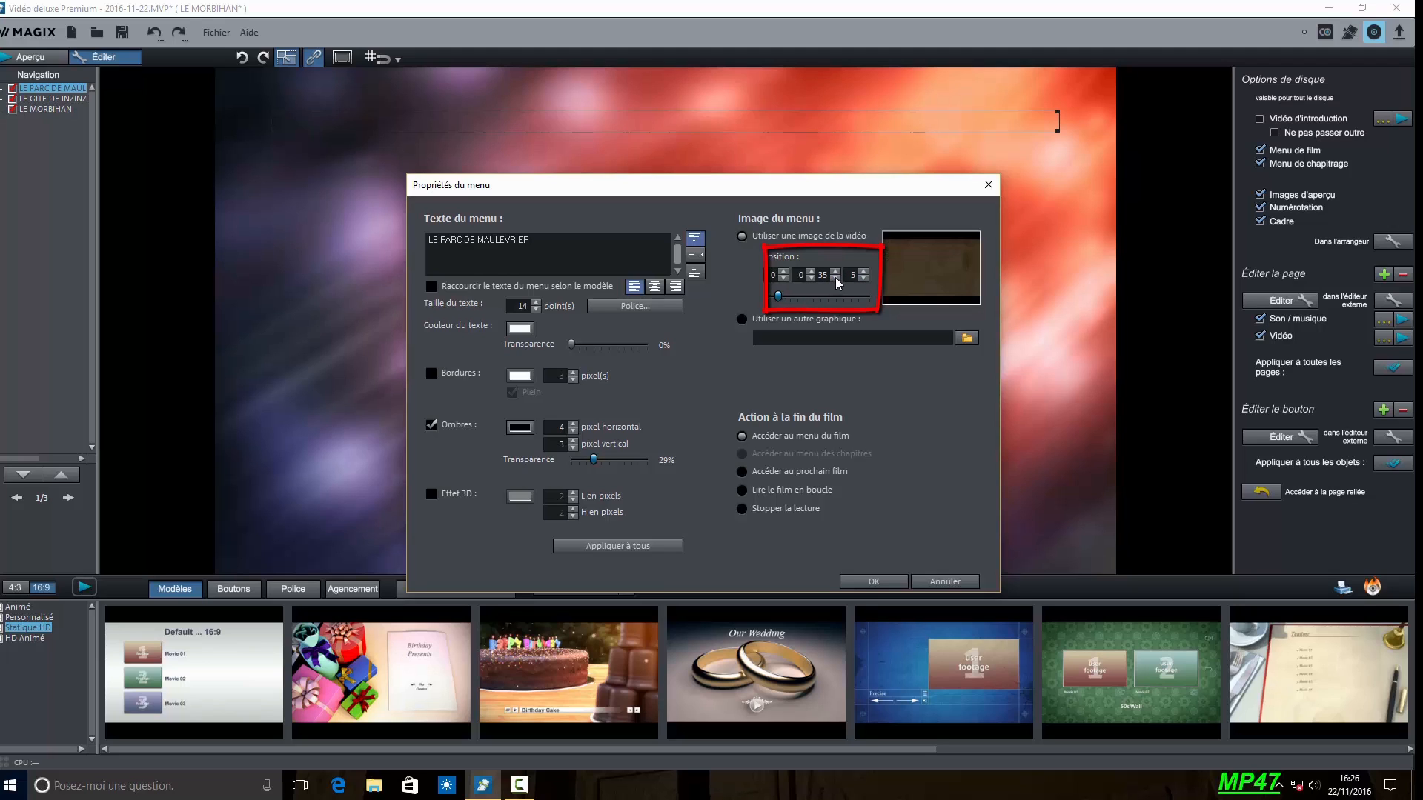
pyautogui.click(834, 278)
pyautogui.click(835, 279)
pyautogui.click(834, 279)
pyautogui.click(834, 278)
pyautogui.click(834, 278)
pyautogui.click(834, 279)
pyautogui.click(834, 278)
pyautogui.click(834, 278)
pyautogui.click(834, 278)
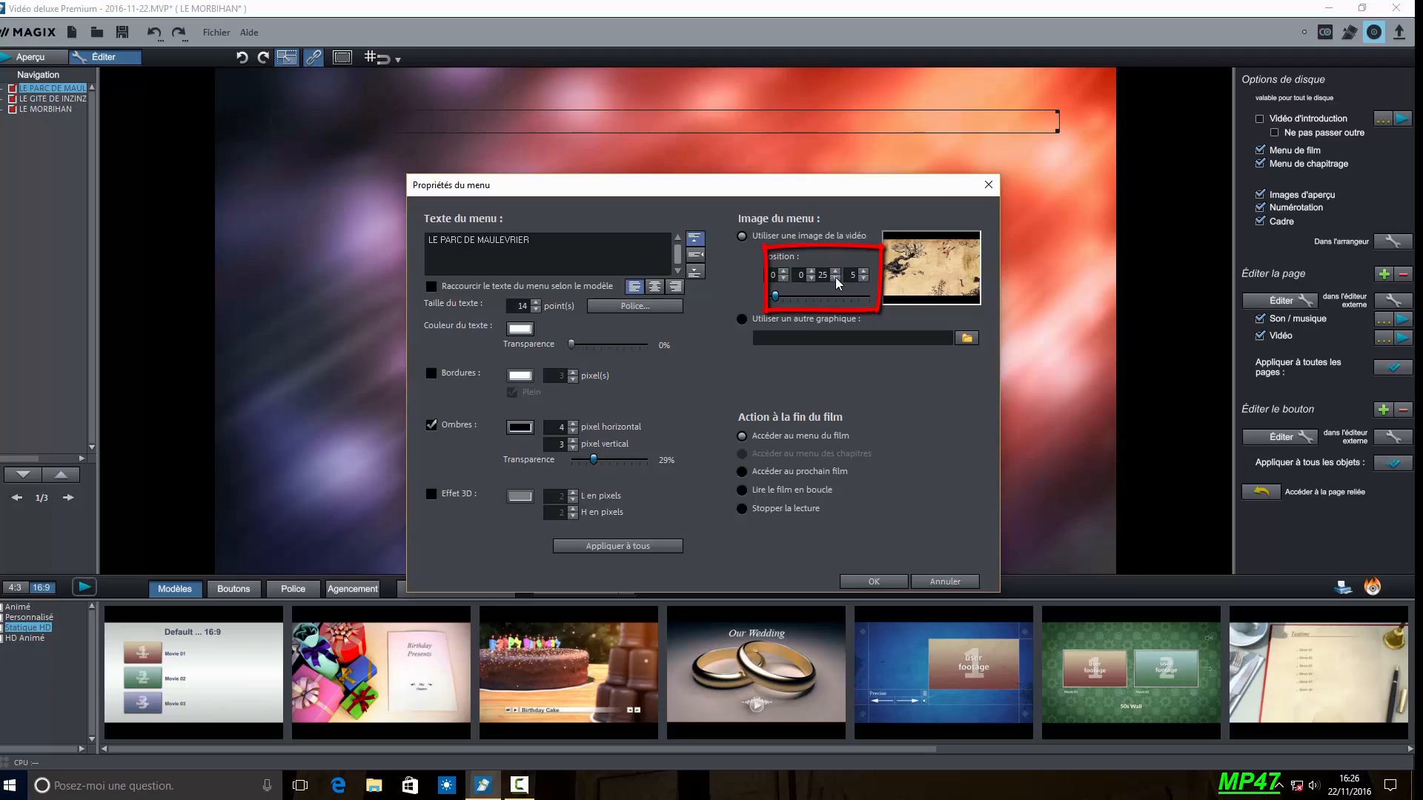
pyautogui.click(835, 278)
pyautogui.click(835, 278)
pyautogui.click(835, 279)
pyautogui.click(882, 583)
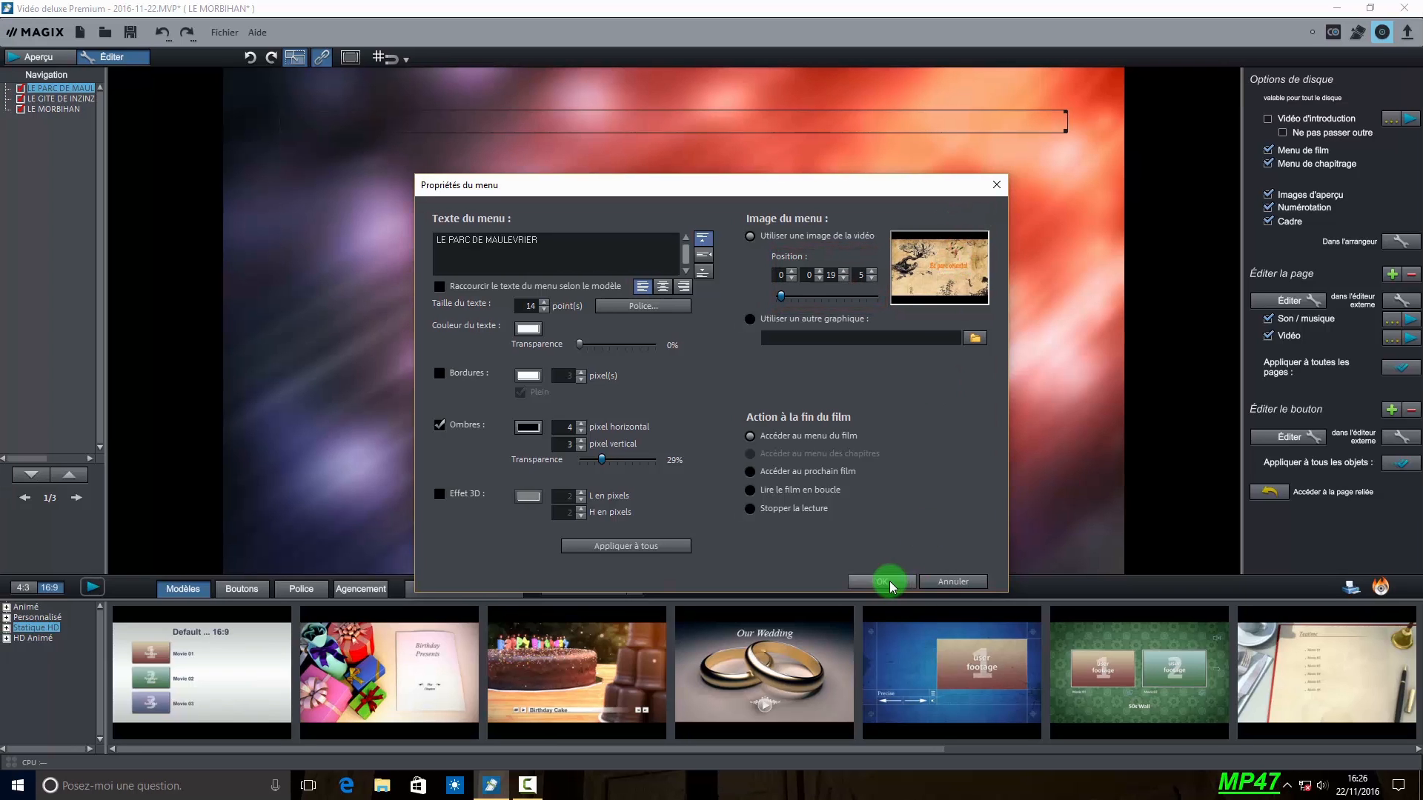
pyautogui.click(779, 380)
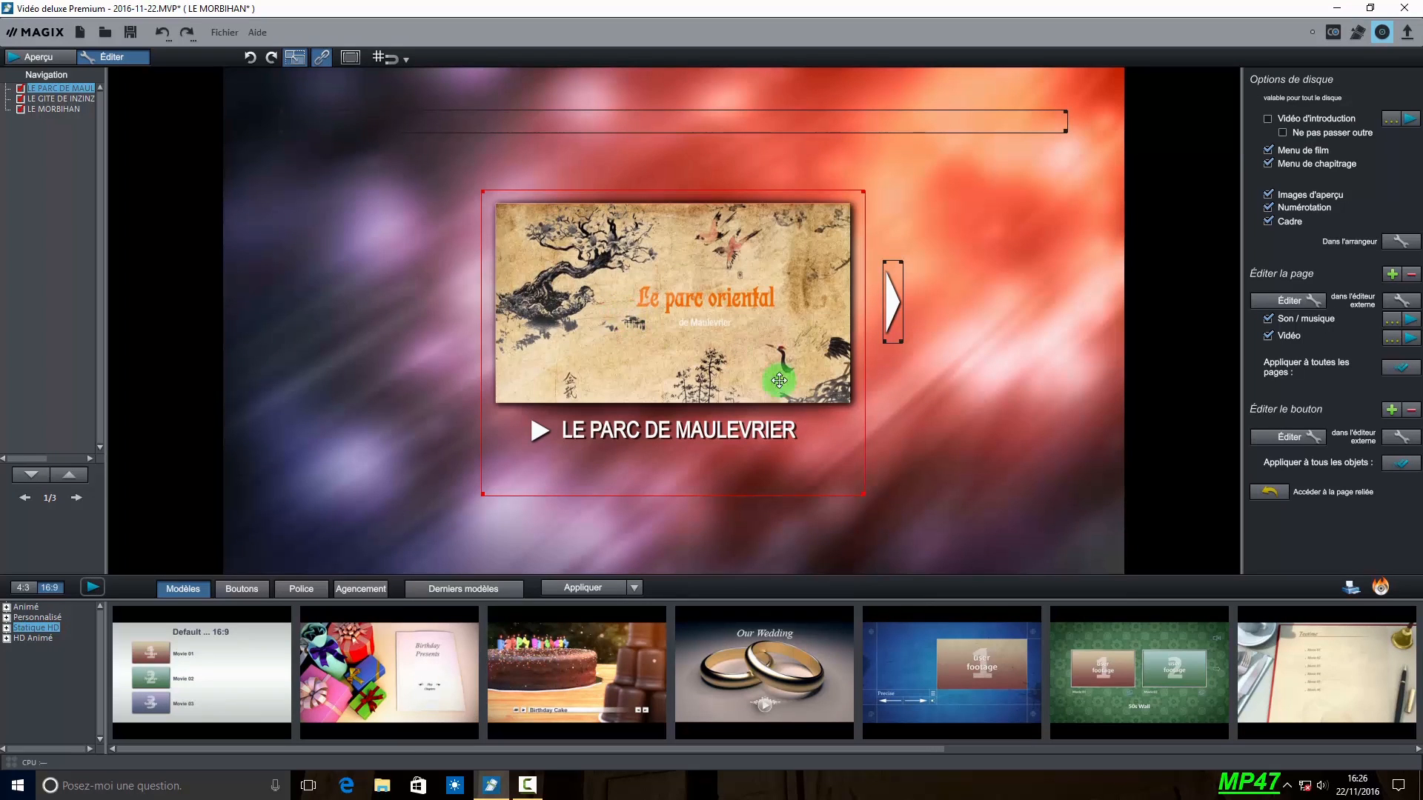
# Switch the disc menu to preview mode and check its pages from LE PARC DE MAULEVRIER to LE MORBIHAN.
pyautogui.click(45, 56)
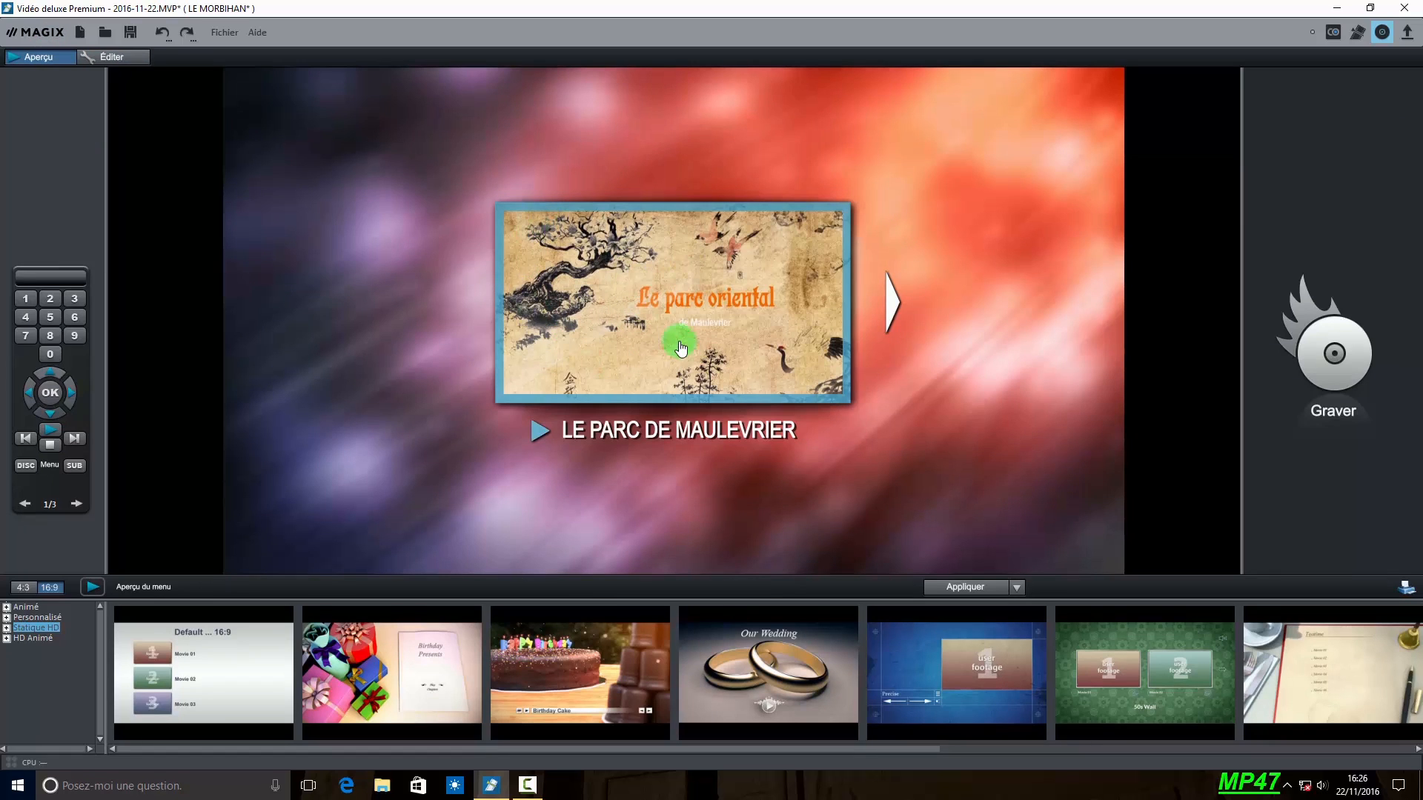
pyautogui.click(53, 435)
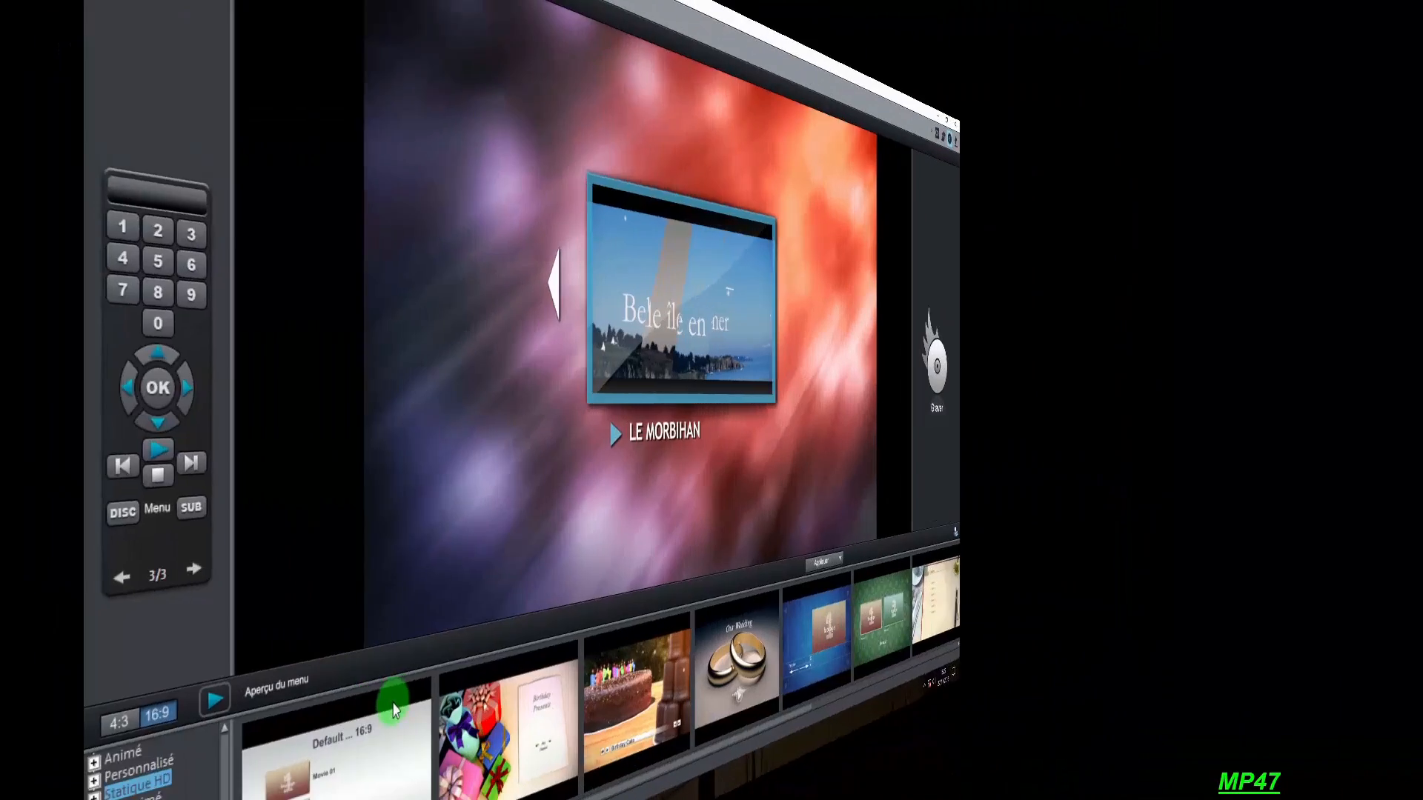
pyautogui.click(958, 565)
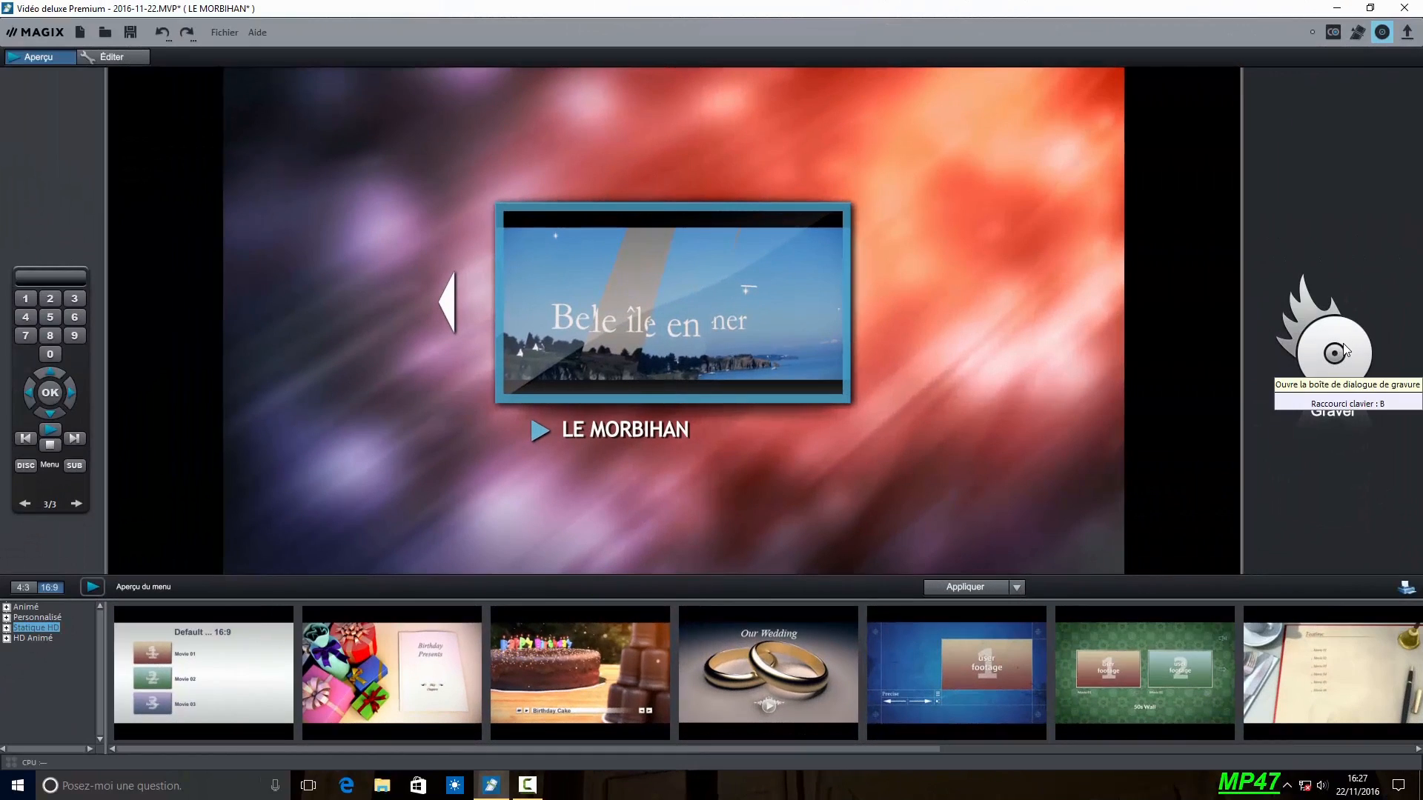
# Start the burning process with DVD as the disc type and save the project as 2016-11-22.MVP.
pyautogui.click(1336, 372)
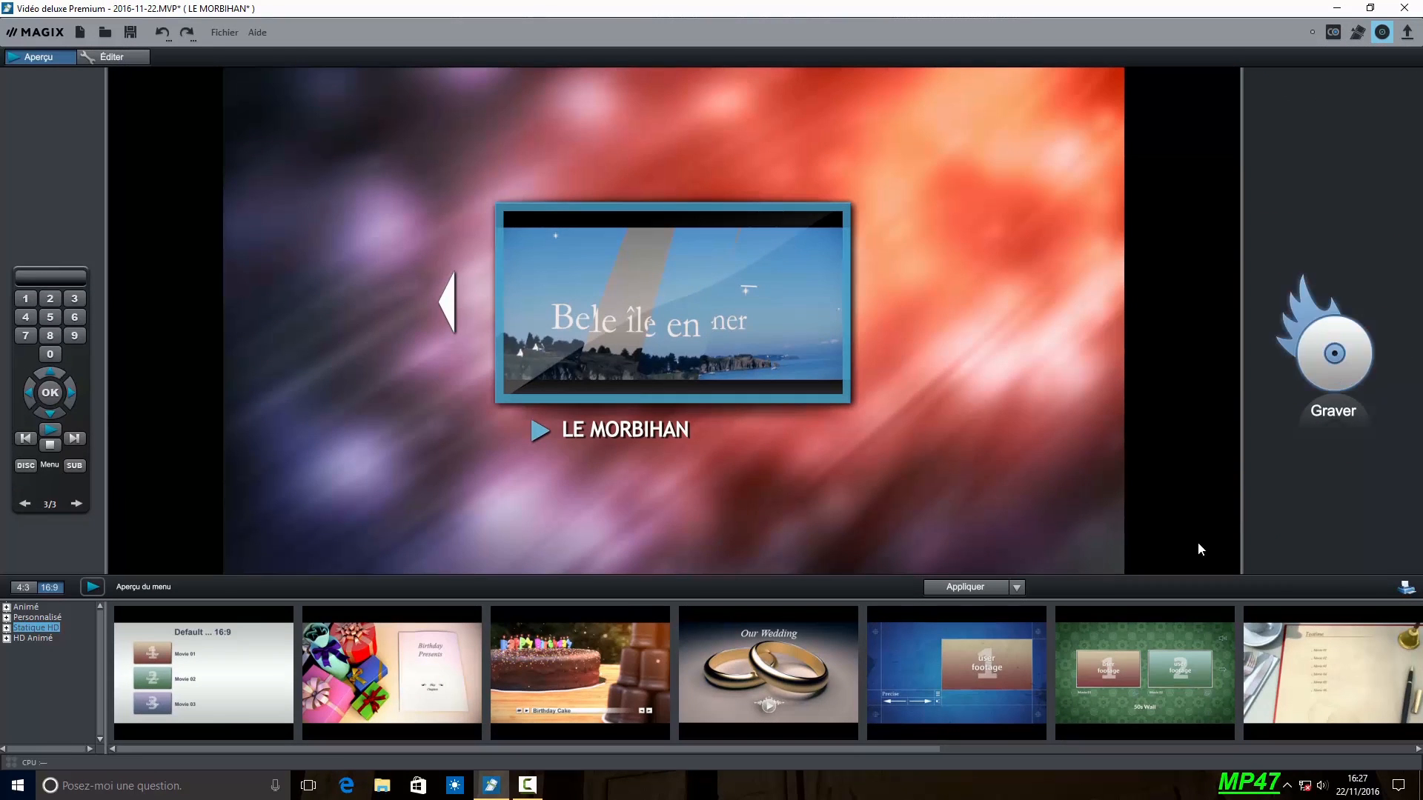
pyautogui.click(1021, 368)
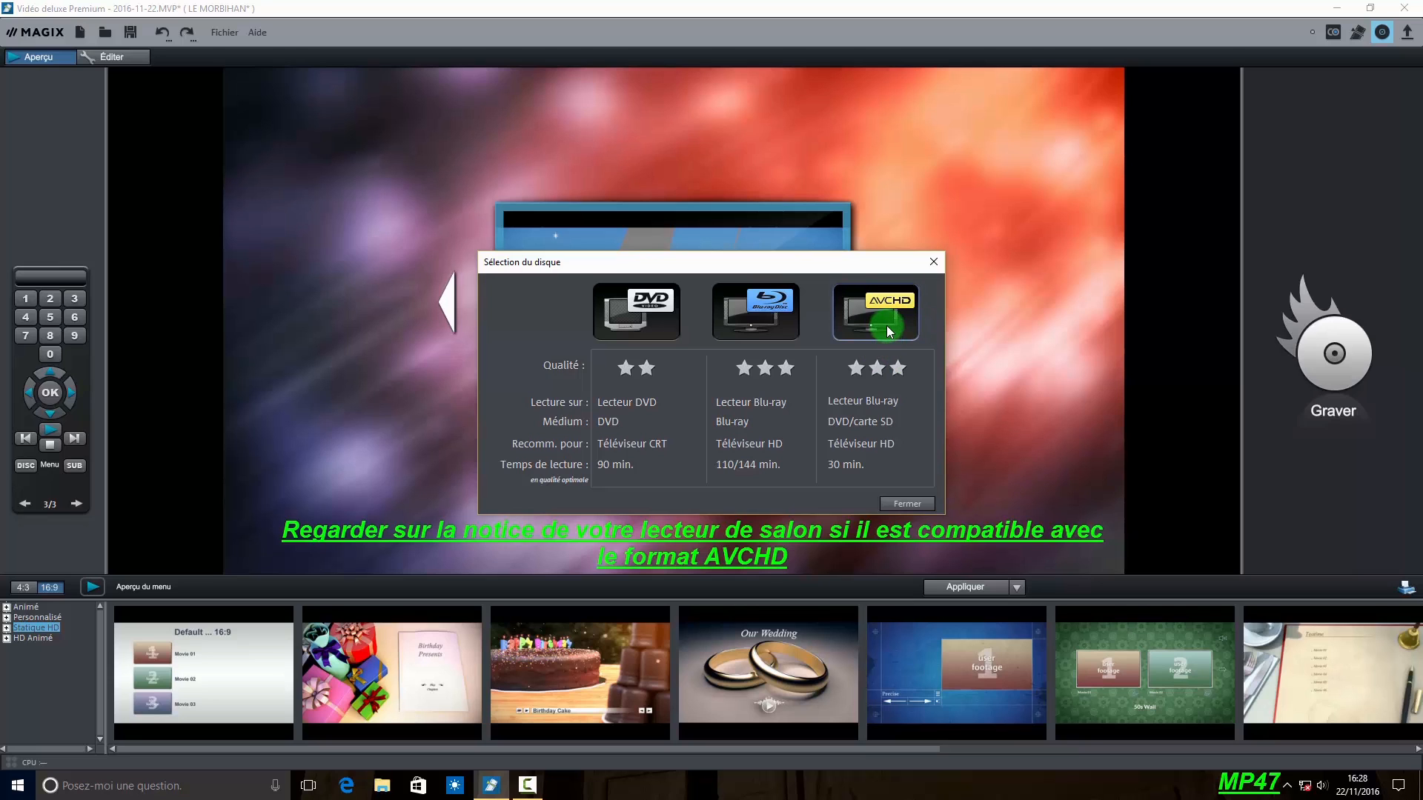
pyautogui.click(643, 320)
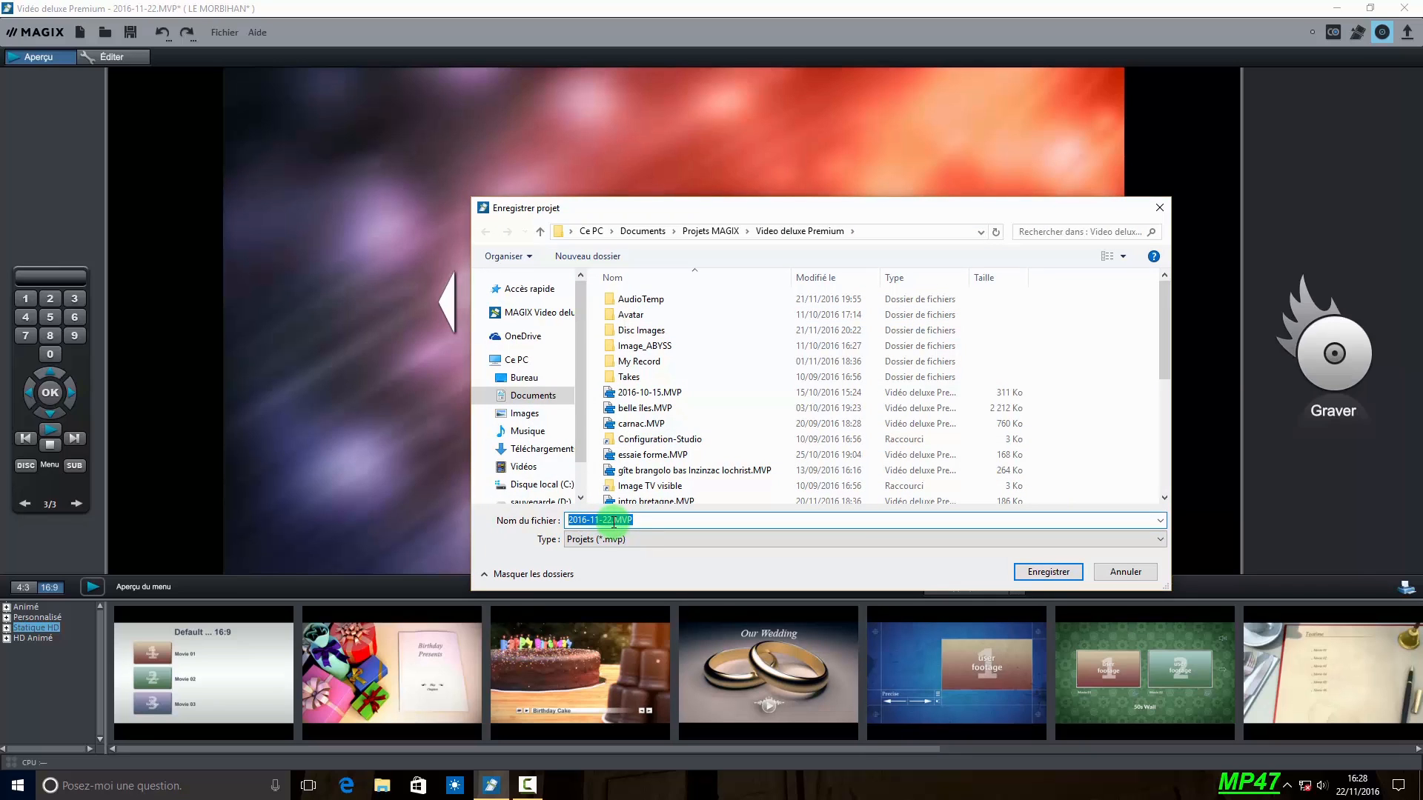
pyautogui.click(611, 520)
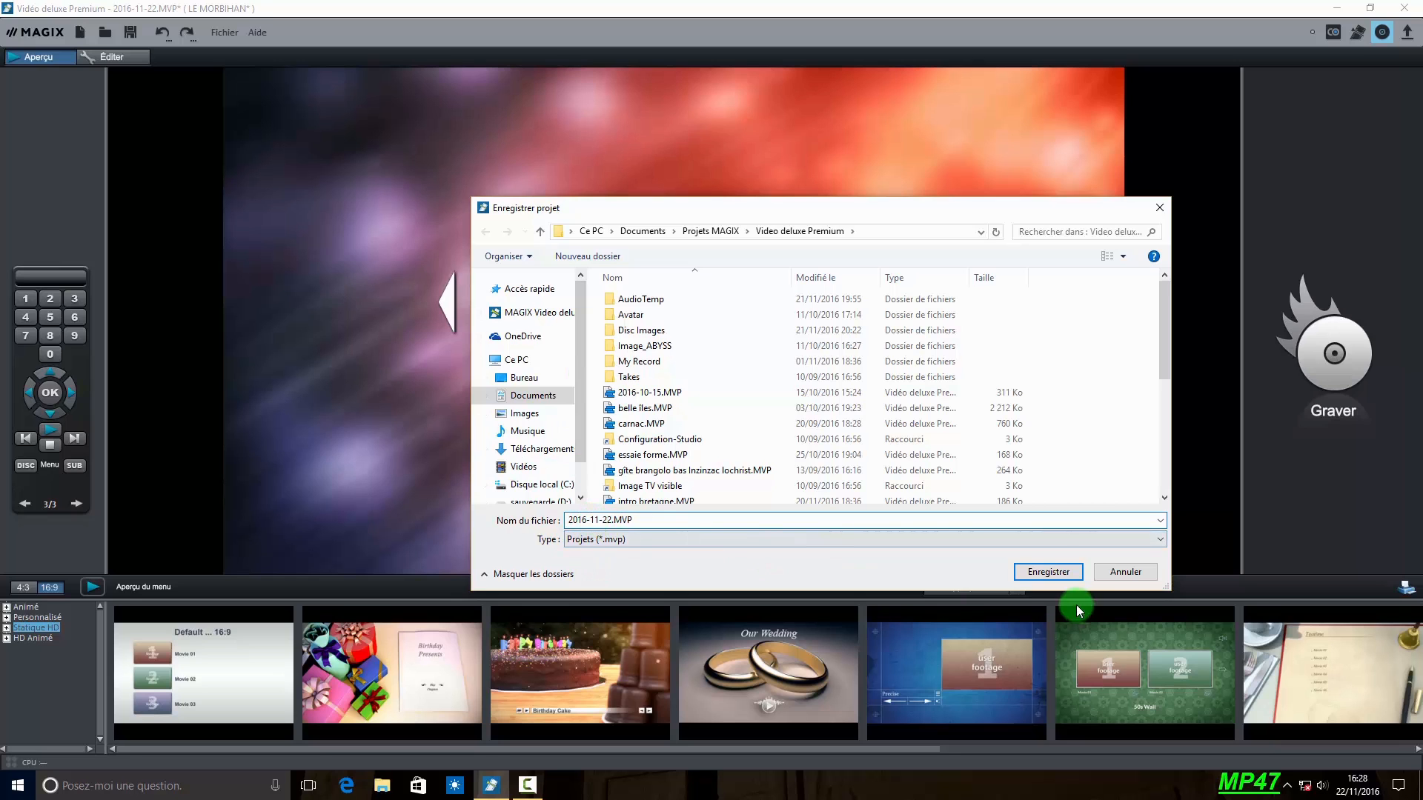
pyautogui.click(1054, 574)
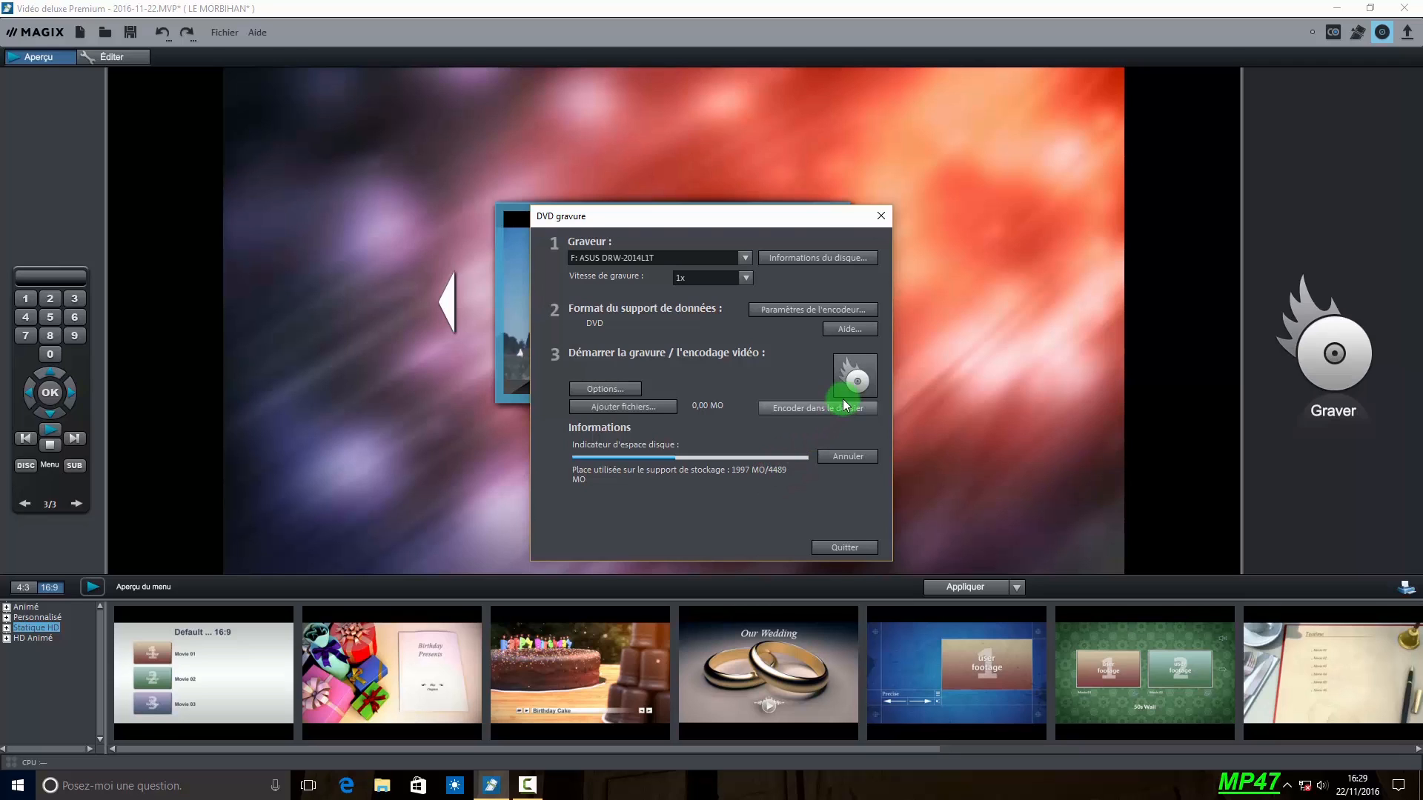
# Review the DVD burning options, including simulation, disc formatting, error management and disc name, and close them.
pyautogui.click(620, 382)
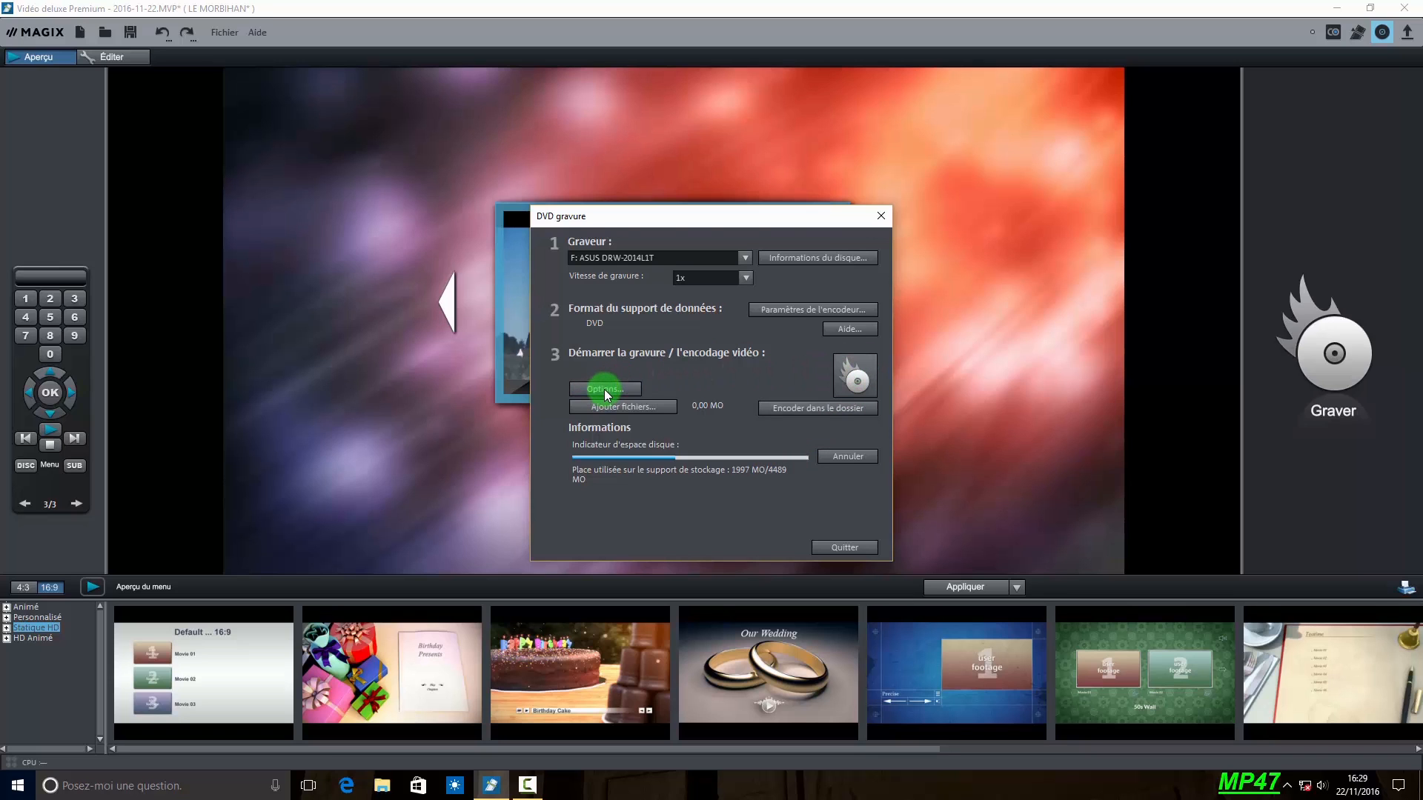
pyautogui.click(604, 390)
pyautogui.click(616, 324)
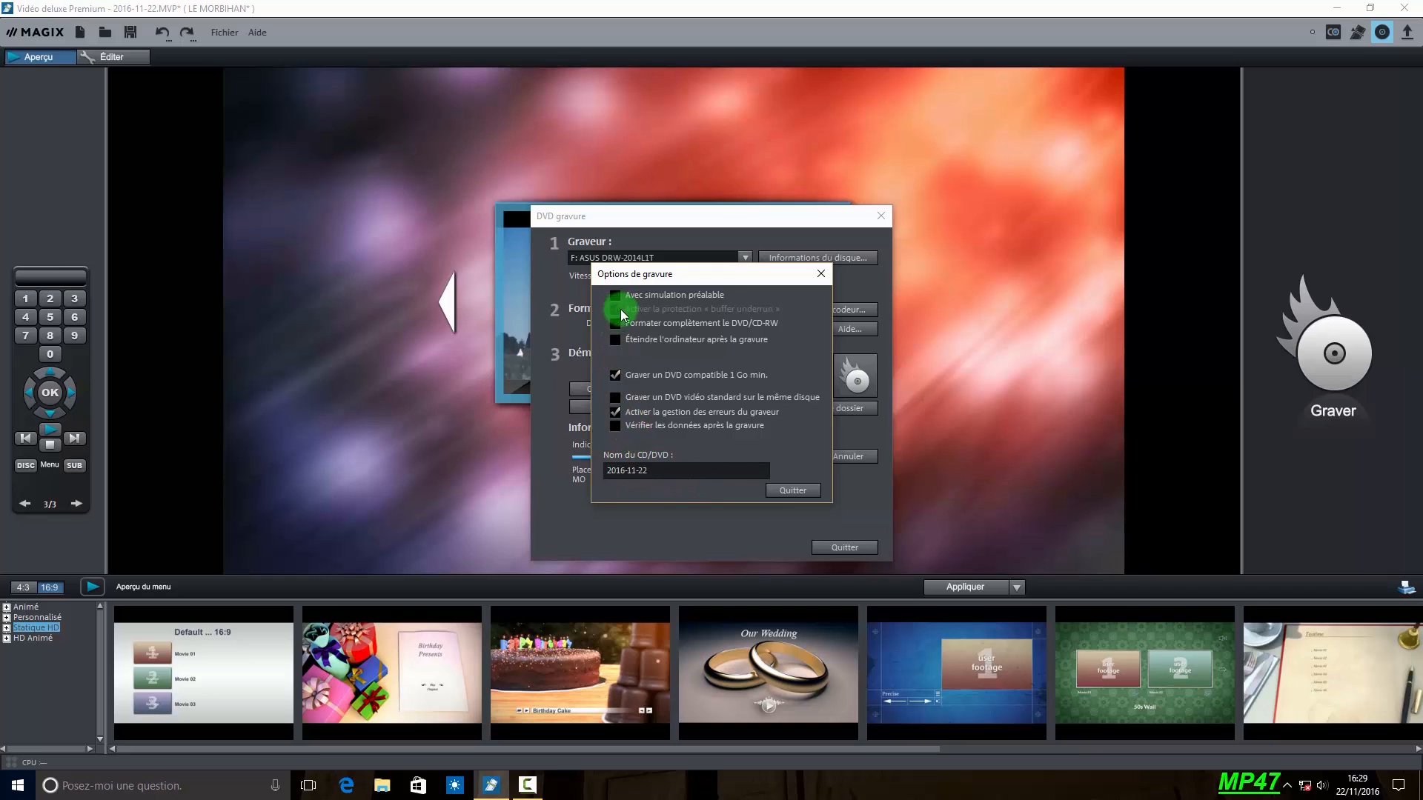
pyautogui.click(779, 491)
# Set the MPEG encoder preset to DVD standard PAL AC3 and try to start burning the DVD.
pyautogui.click(829, 309)
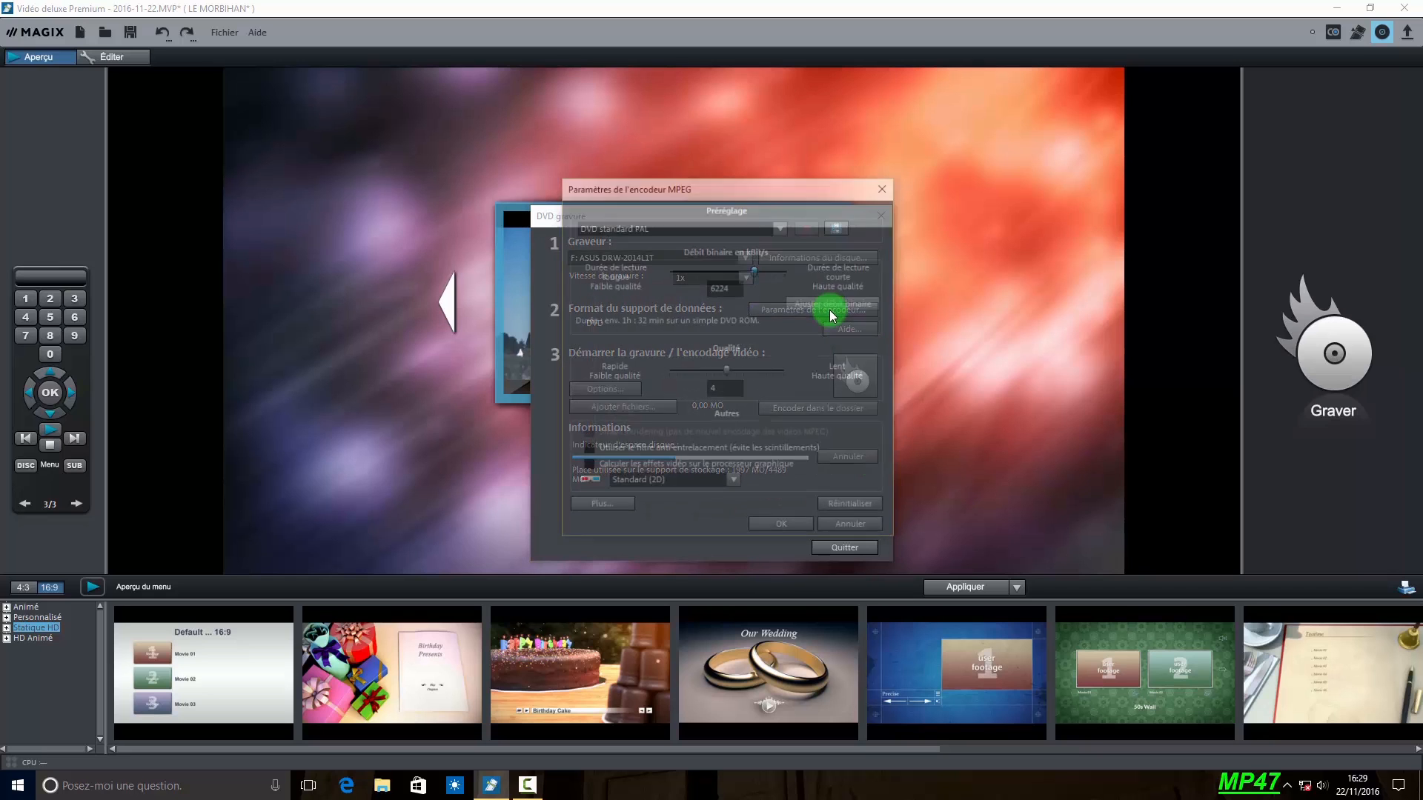
pyautogui.click(782, 227)
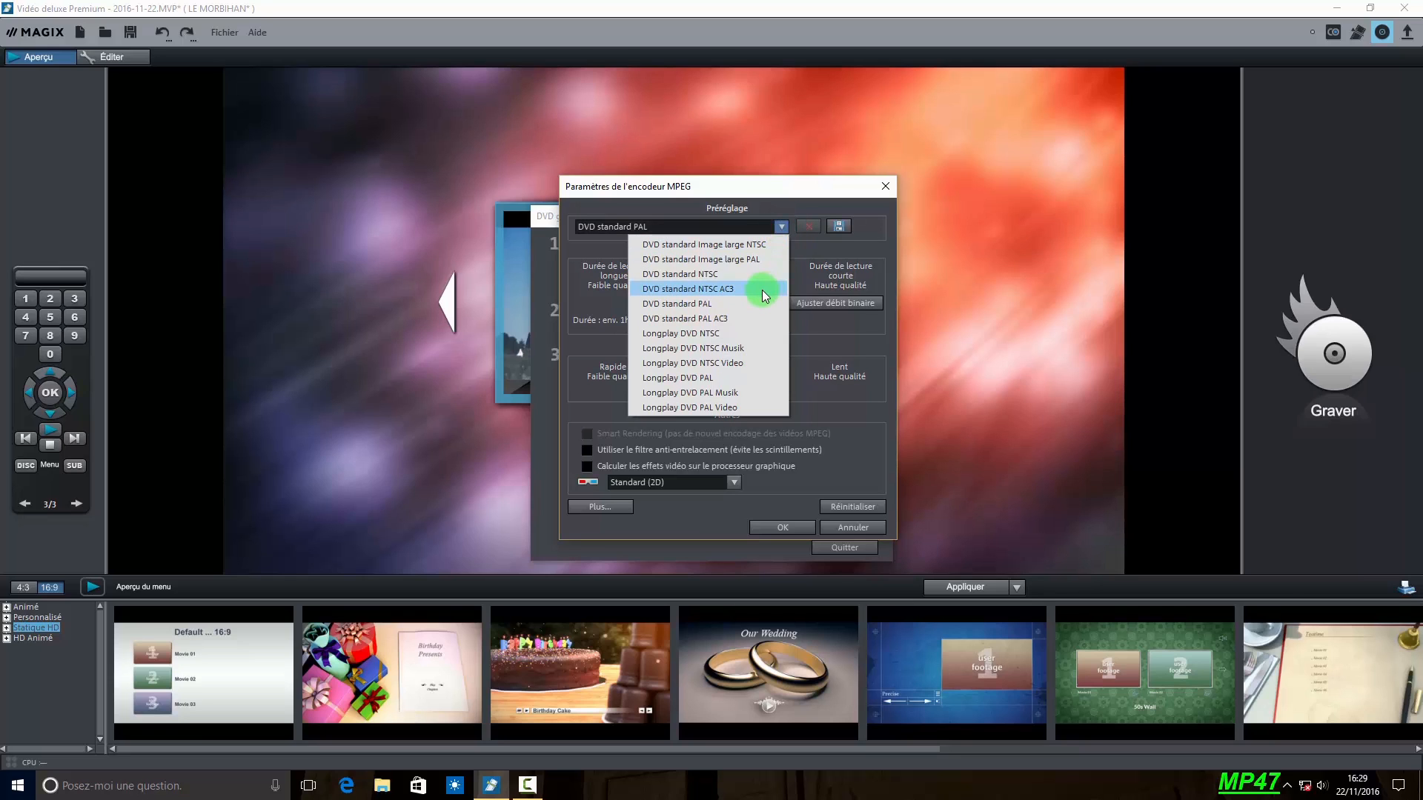
pyautogui.click(762, 318)
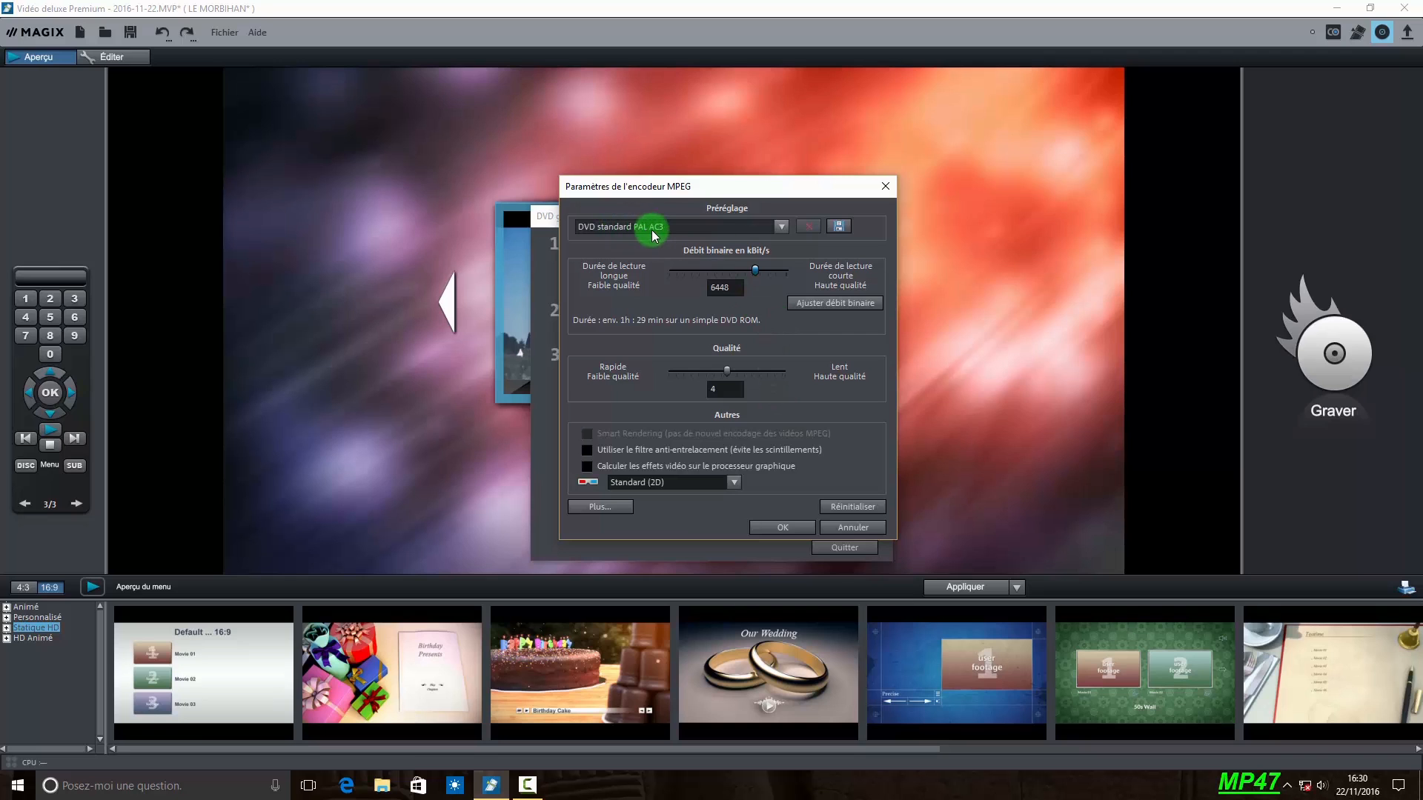
pyautogui.click(779, 226)
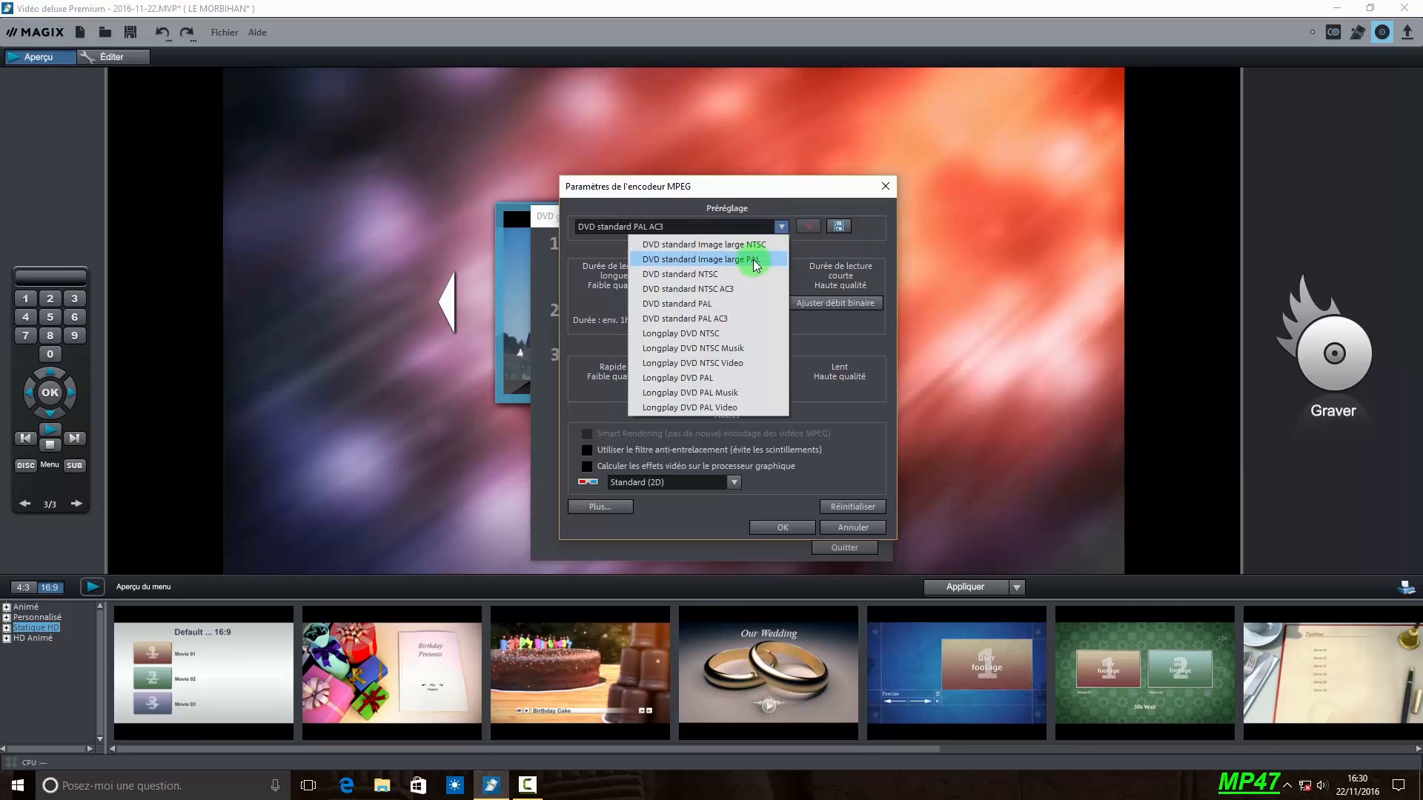
pyautogui.click(727, 317)
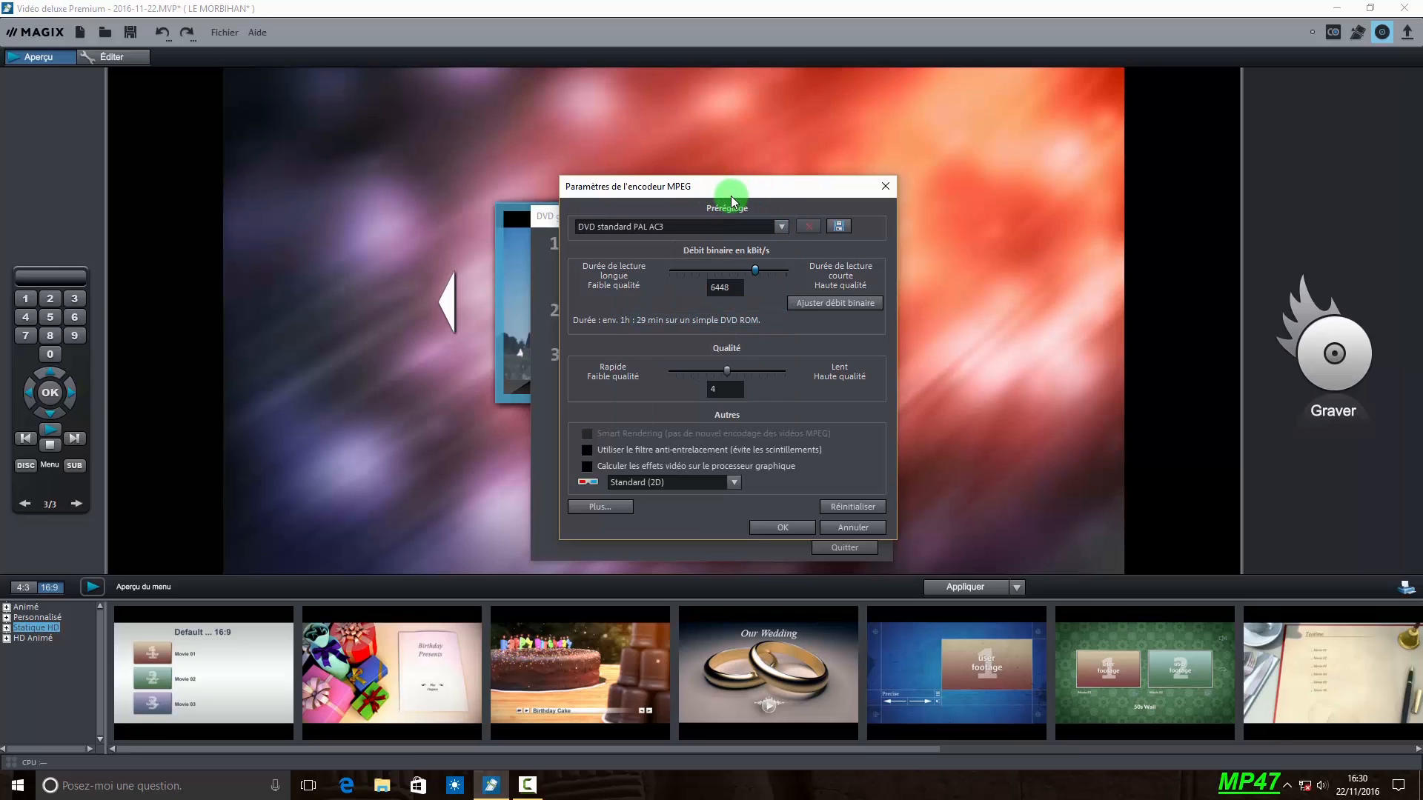
pyautogui.click(785, 528)
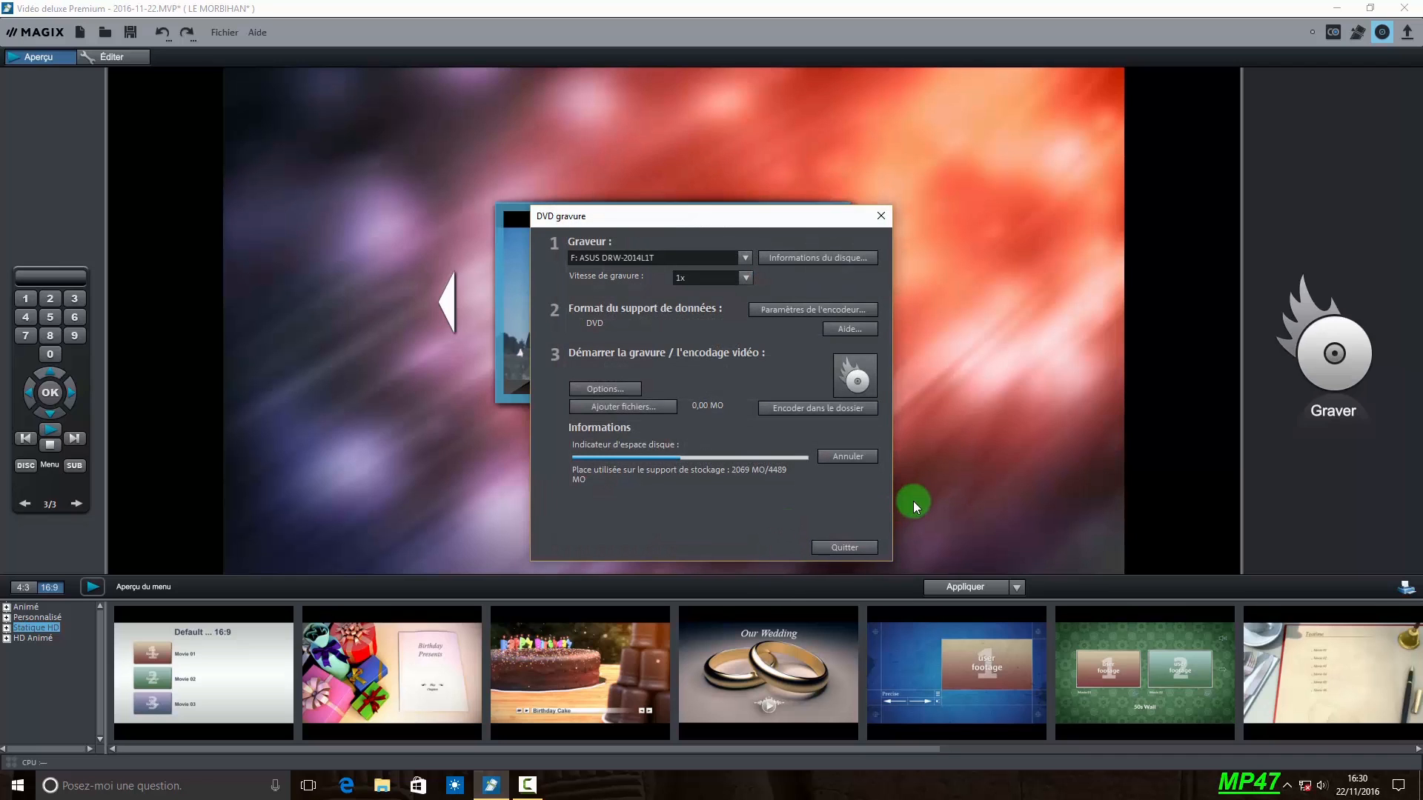
pyautogui.click(858, 382)
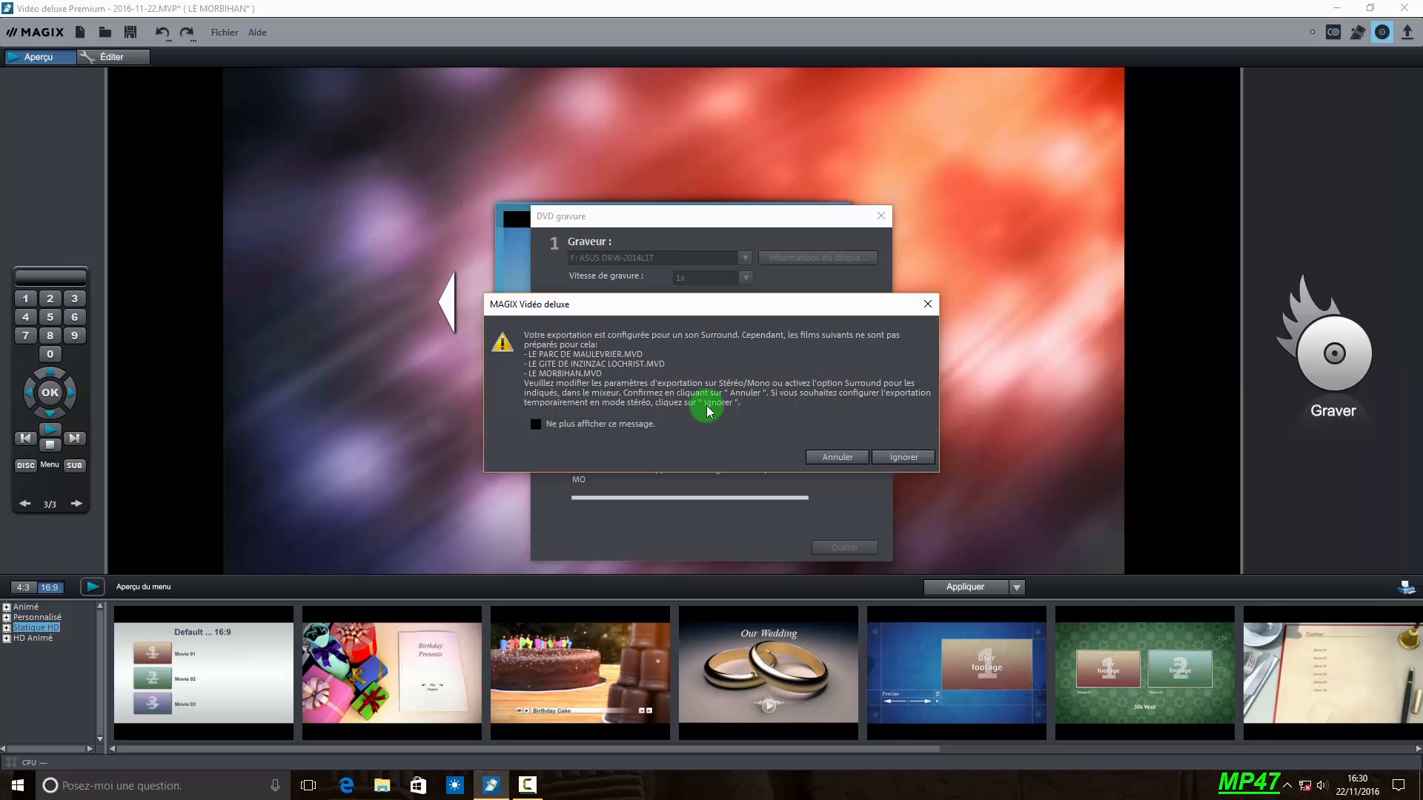
pyautogui.click(837, 457)
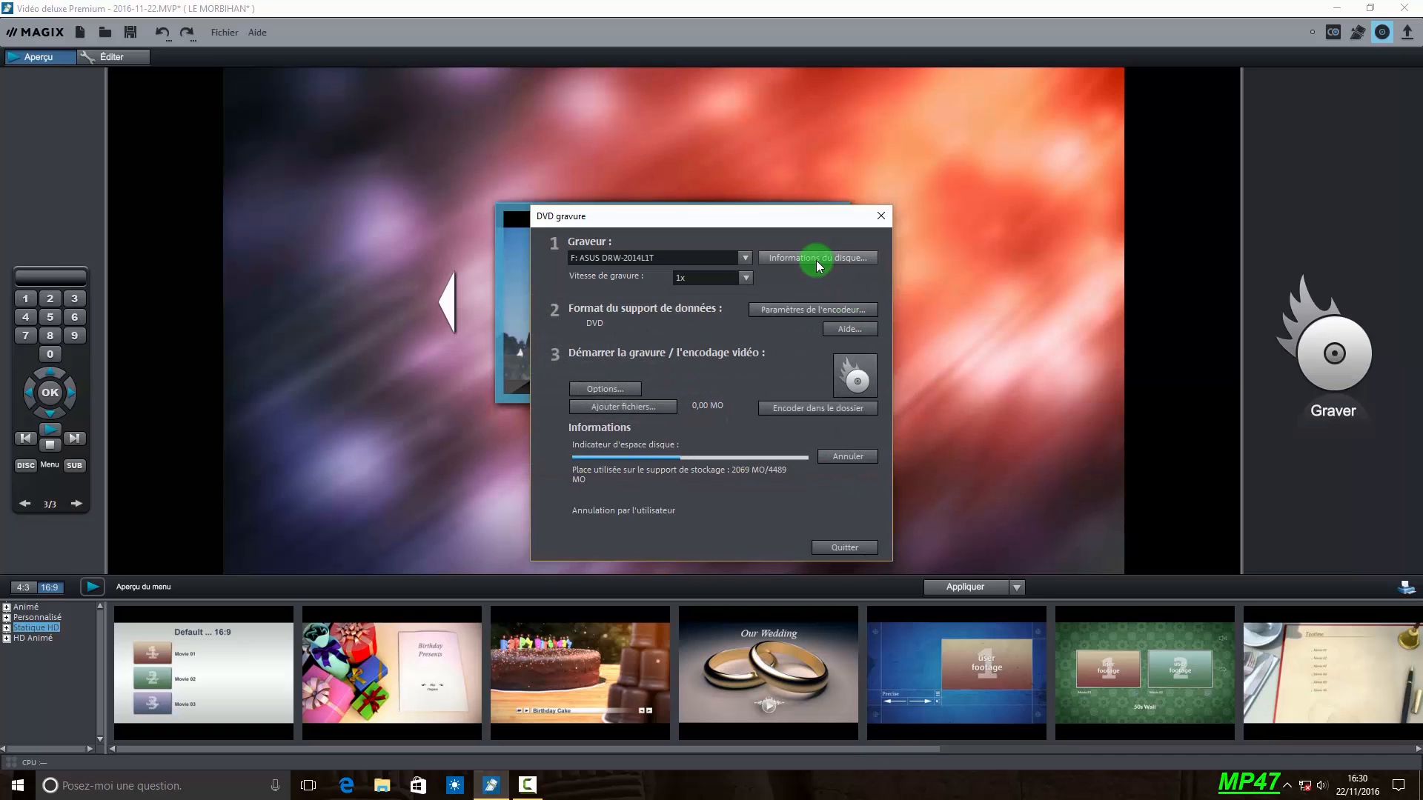
# Change the MPEG encoder preset to DVD standard Image large PAL.
pyautogui.click(835, 309)
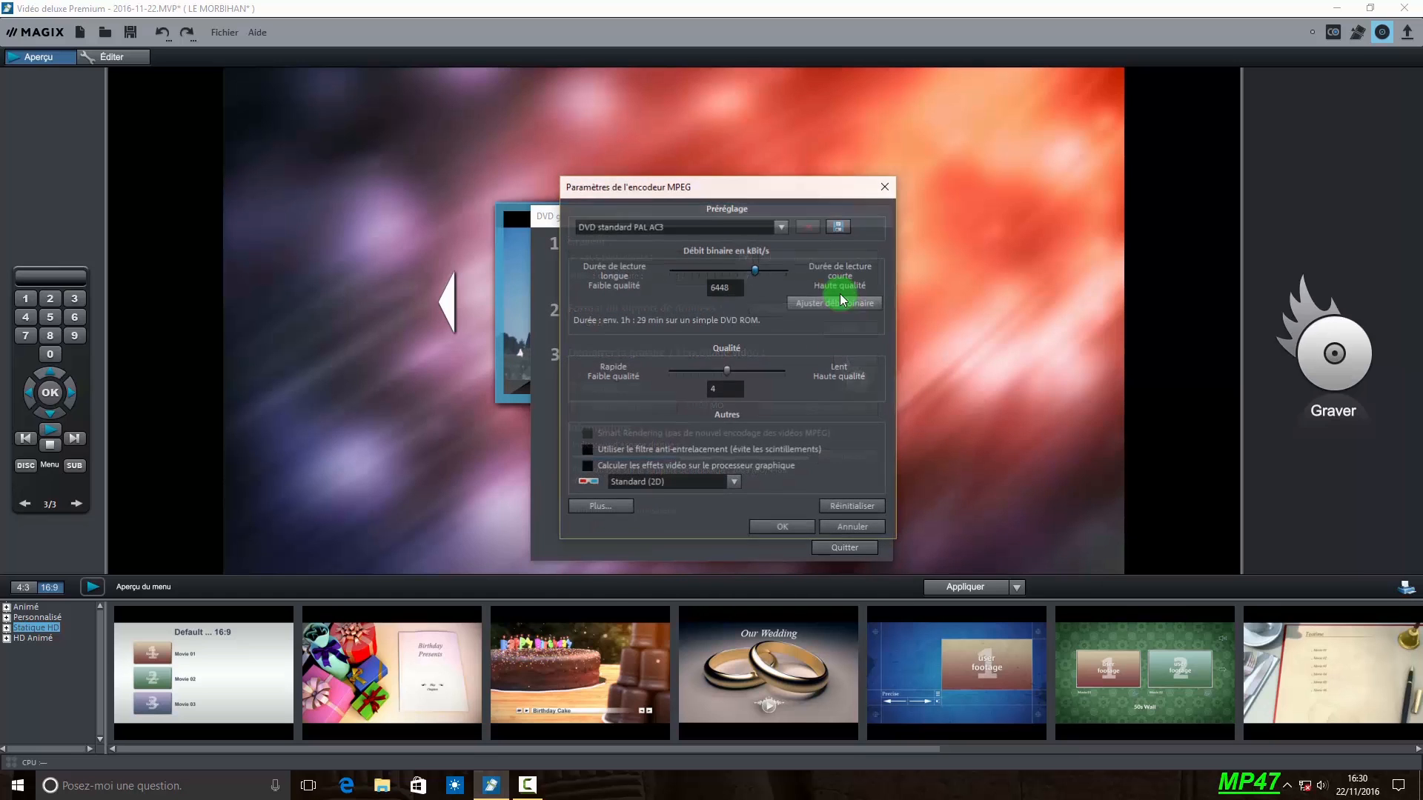
pyautogui.click(781, 227)
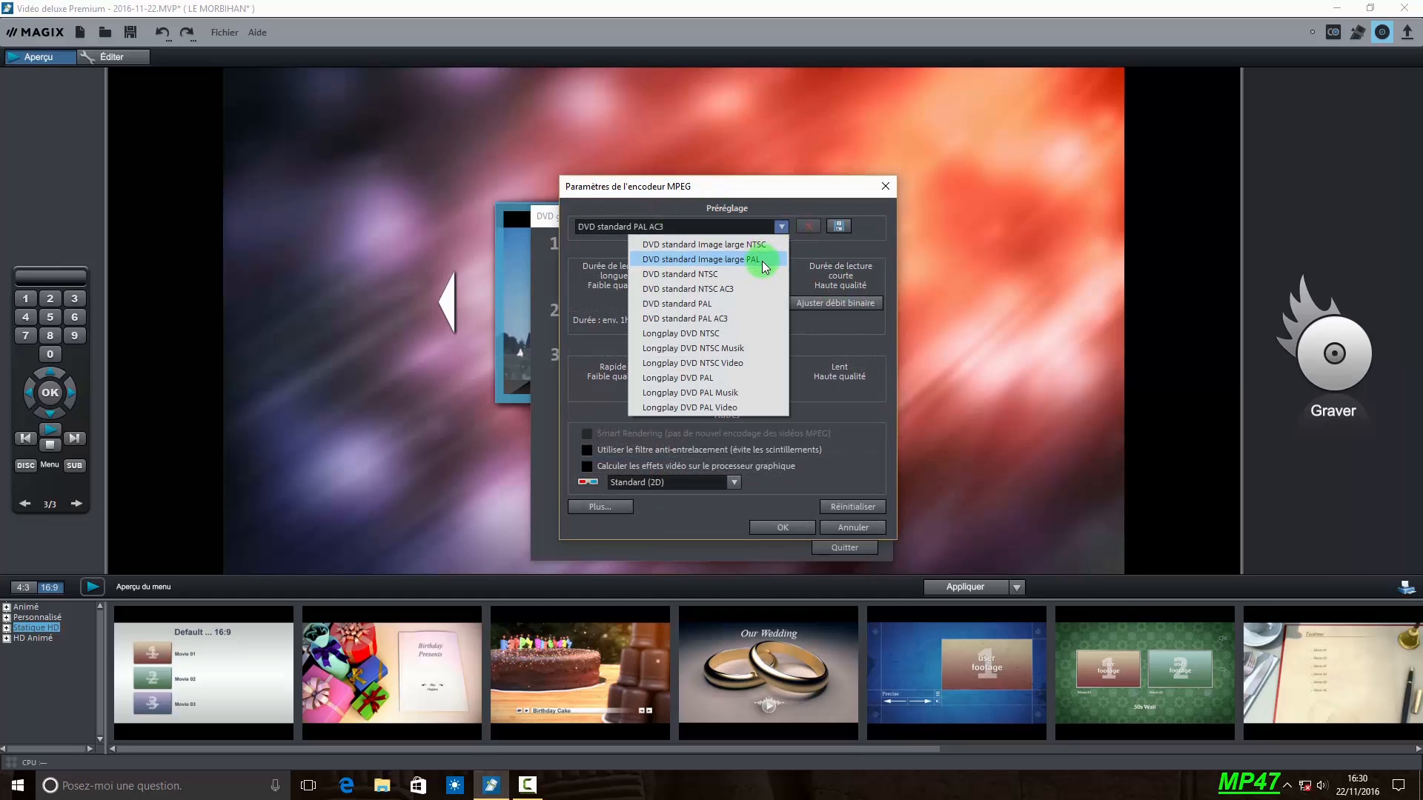
pyautogui.click(762, 261)
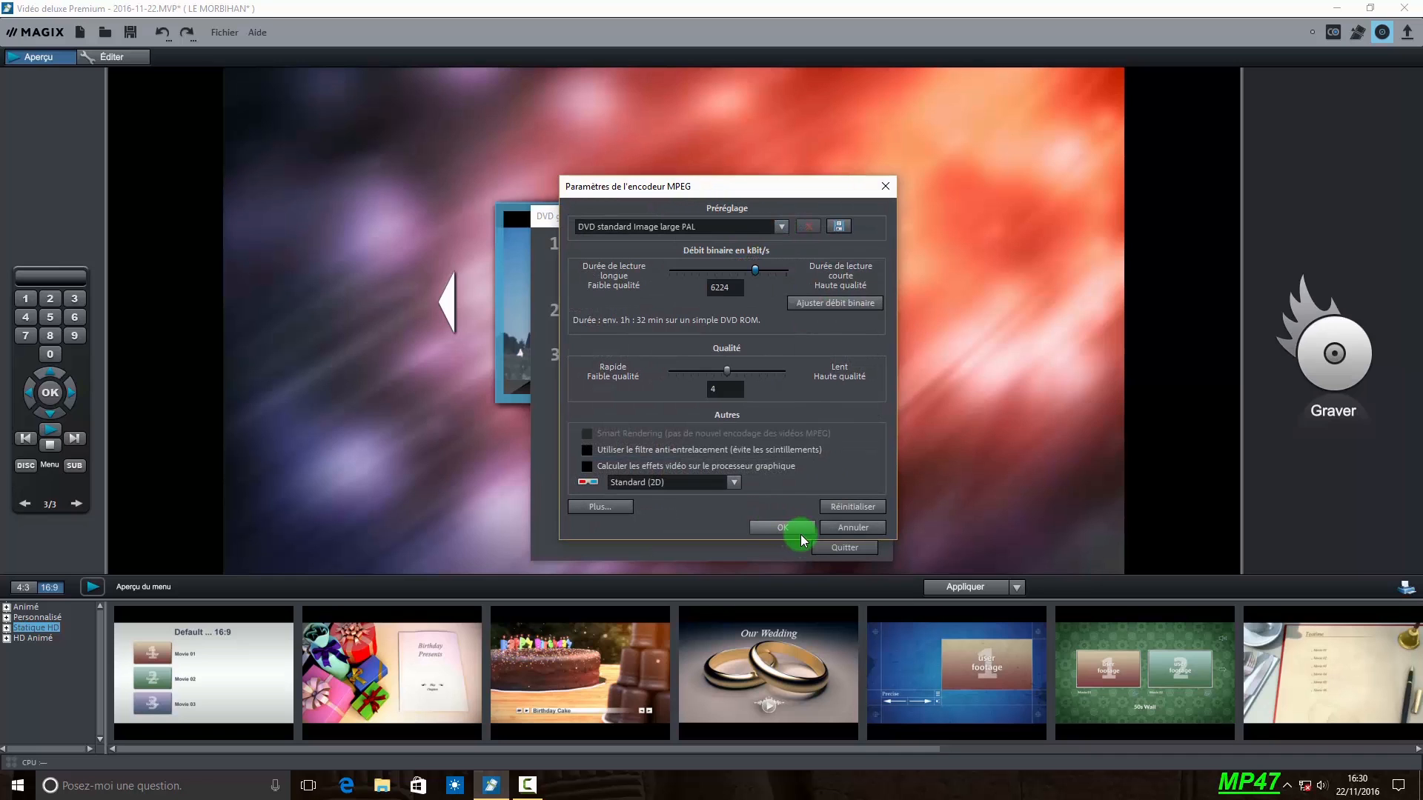
pyautogui.click(799, 529)
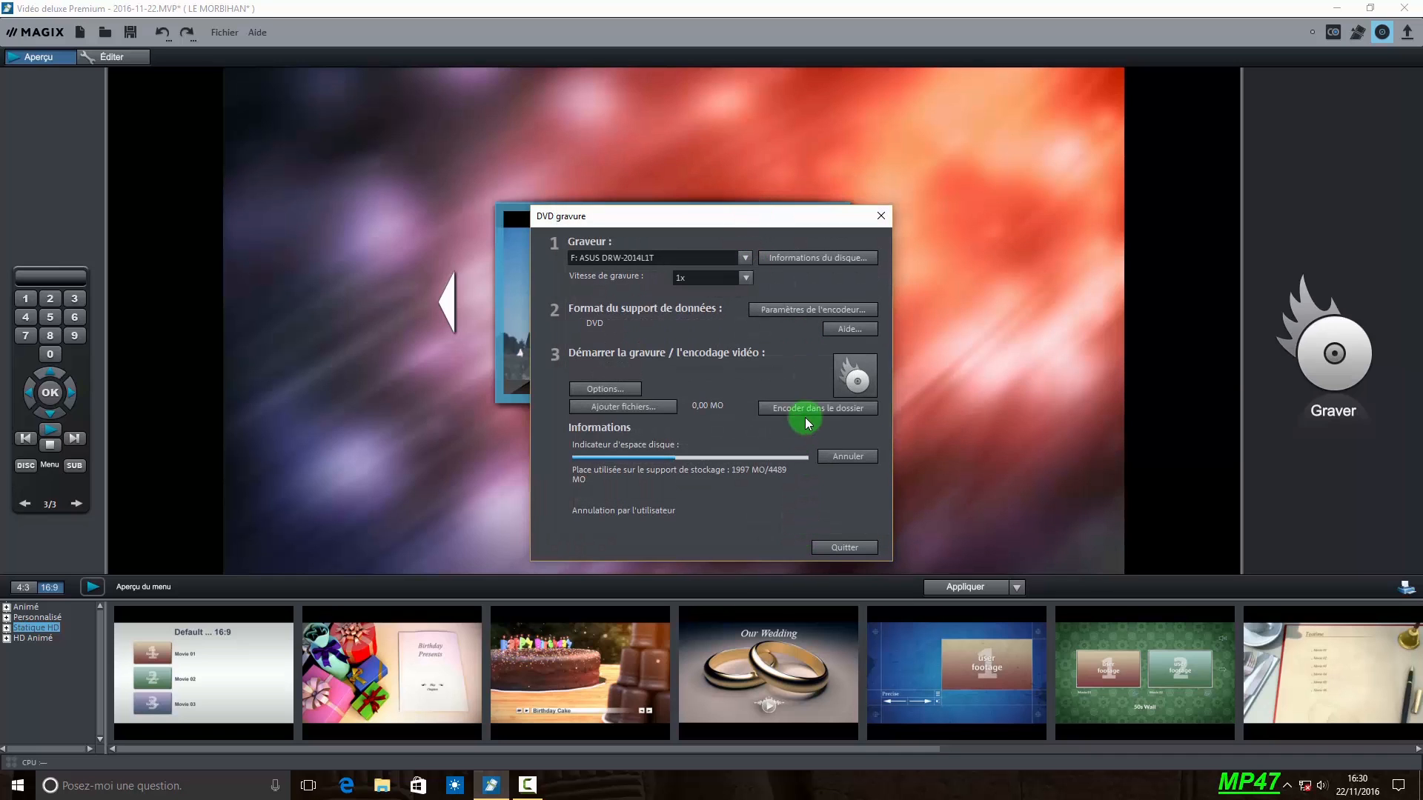
# Set the MPEG encoder preset to DVD standard PAL and burn the project to the DVD in drive F.
pyautogui.click(829, 309)
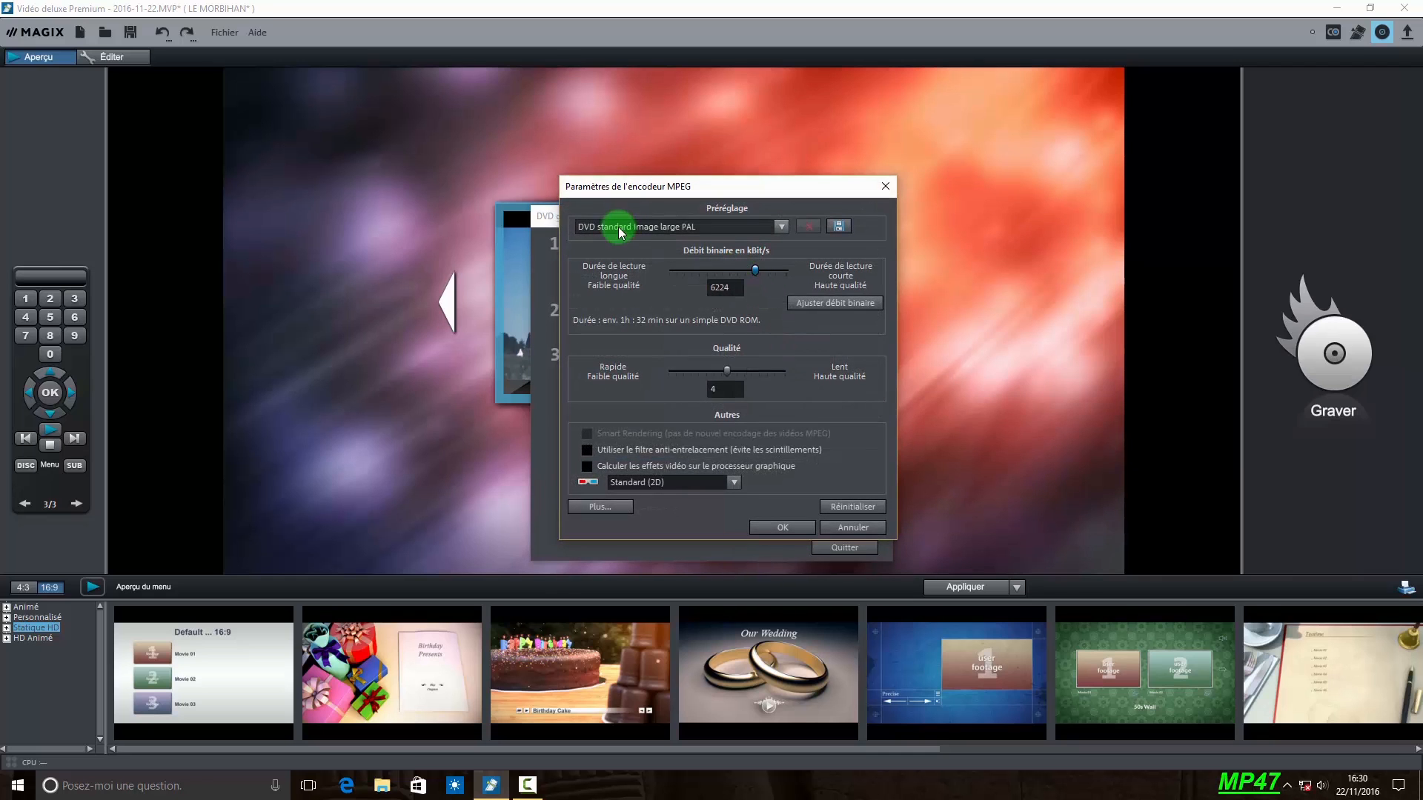
pyautogui.click(782, 228)
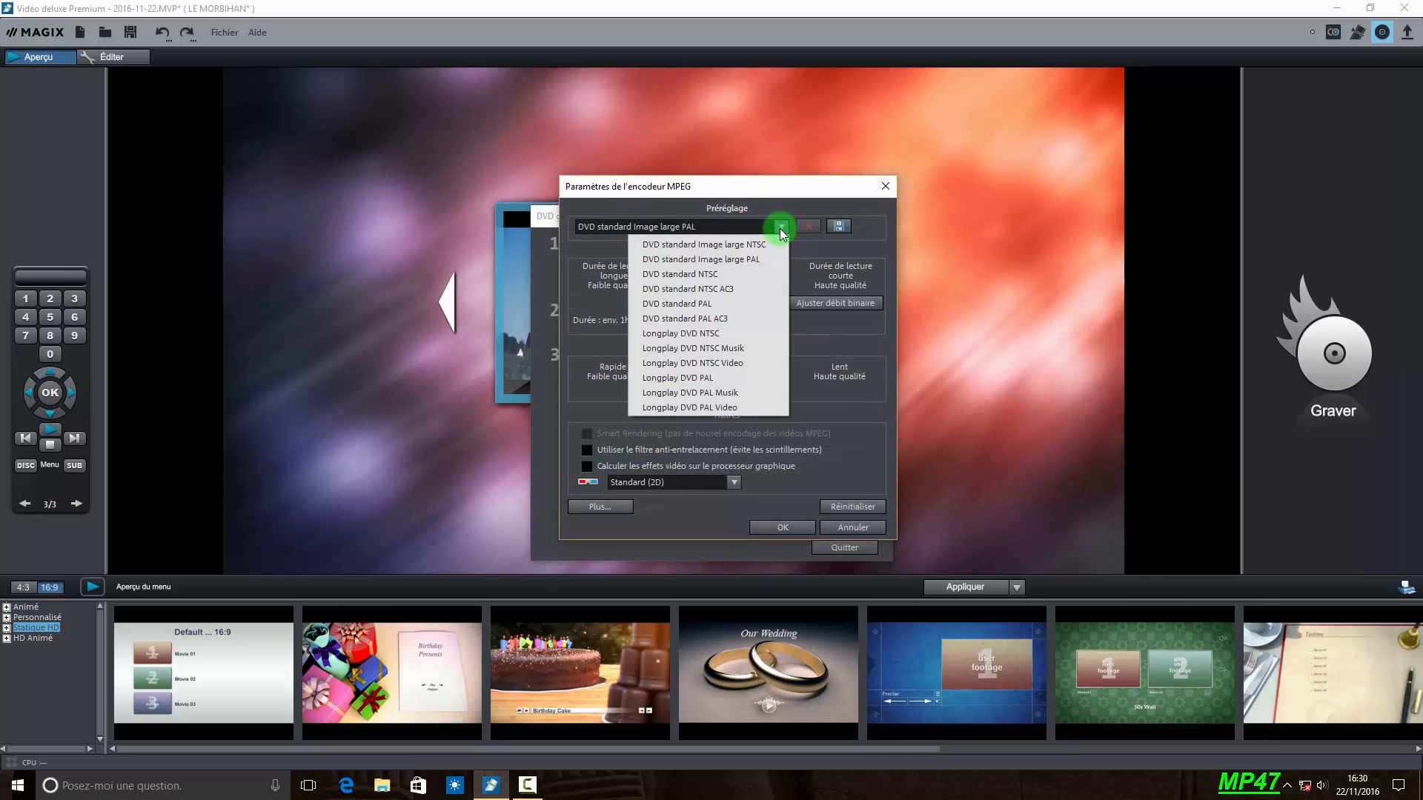
pyautogui.click(666, 306)
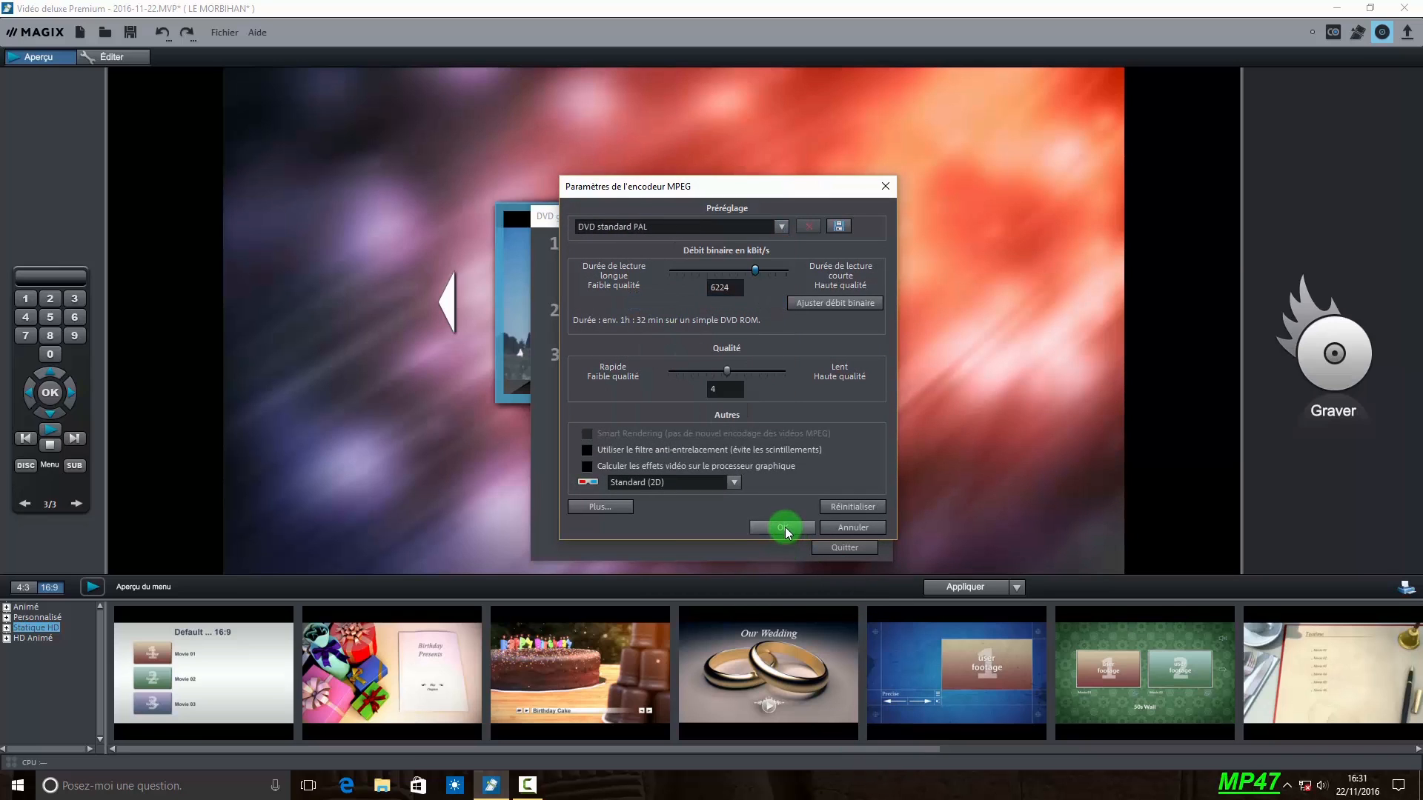
pyautogui.click(781, 226)
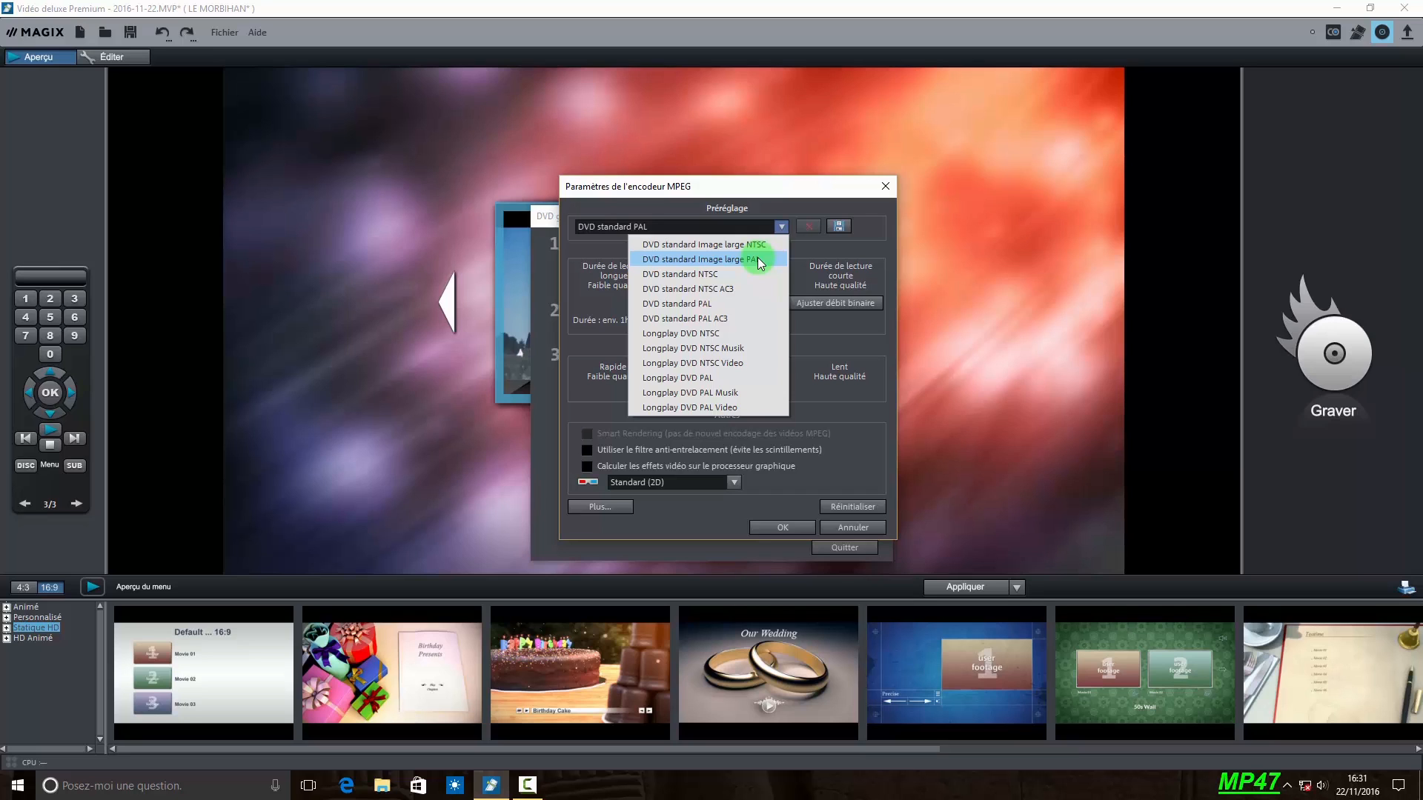
pyautogui.click(768, 305)
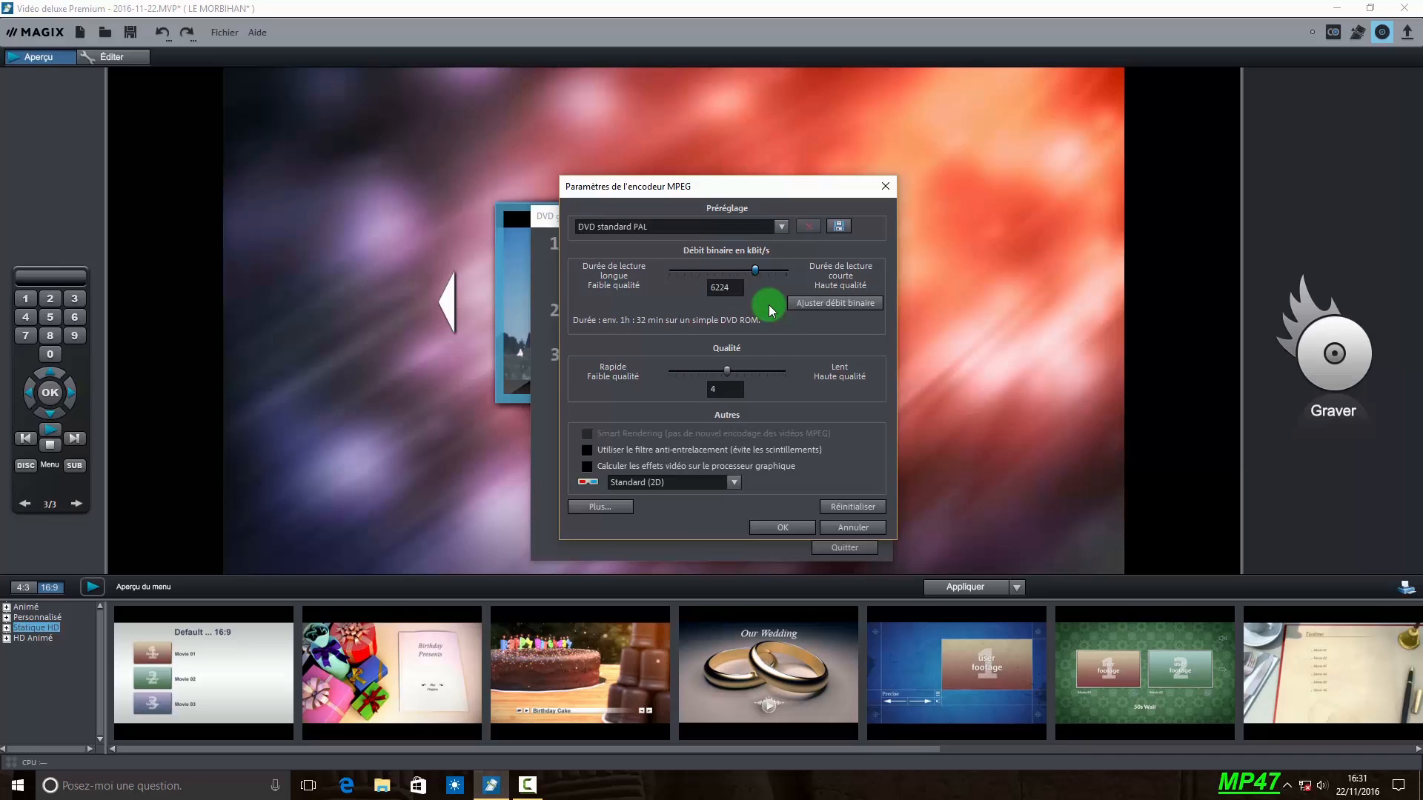
pyautogui.click(794, 527)
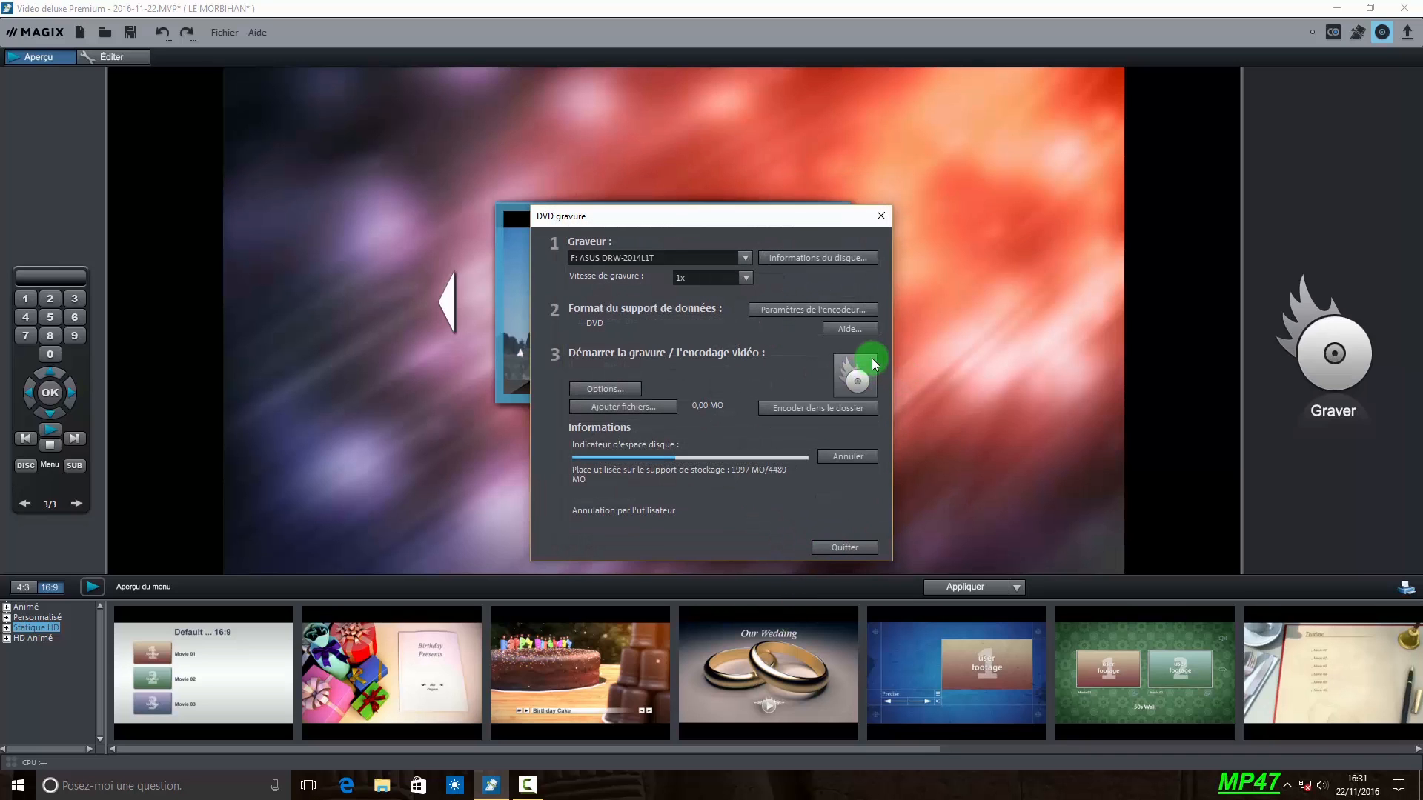
pyautogui.click(858, 378)
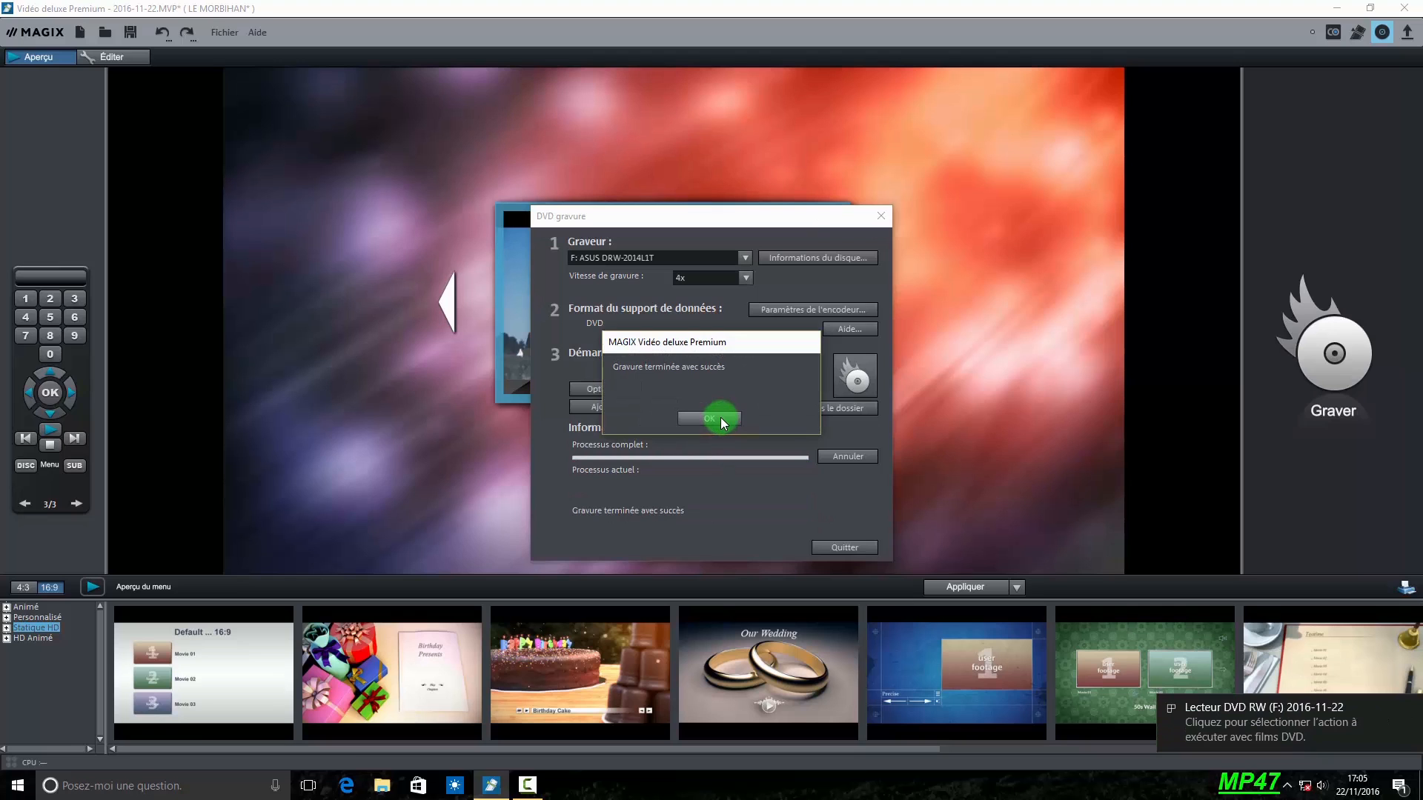
pyautogui.click(720, 421)
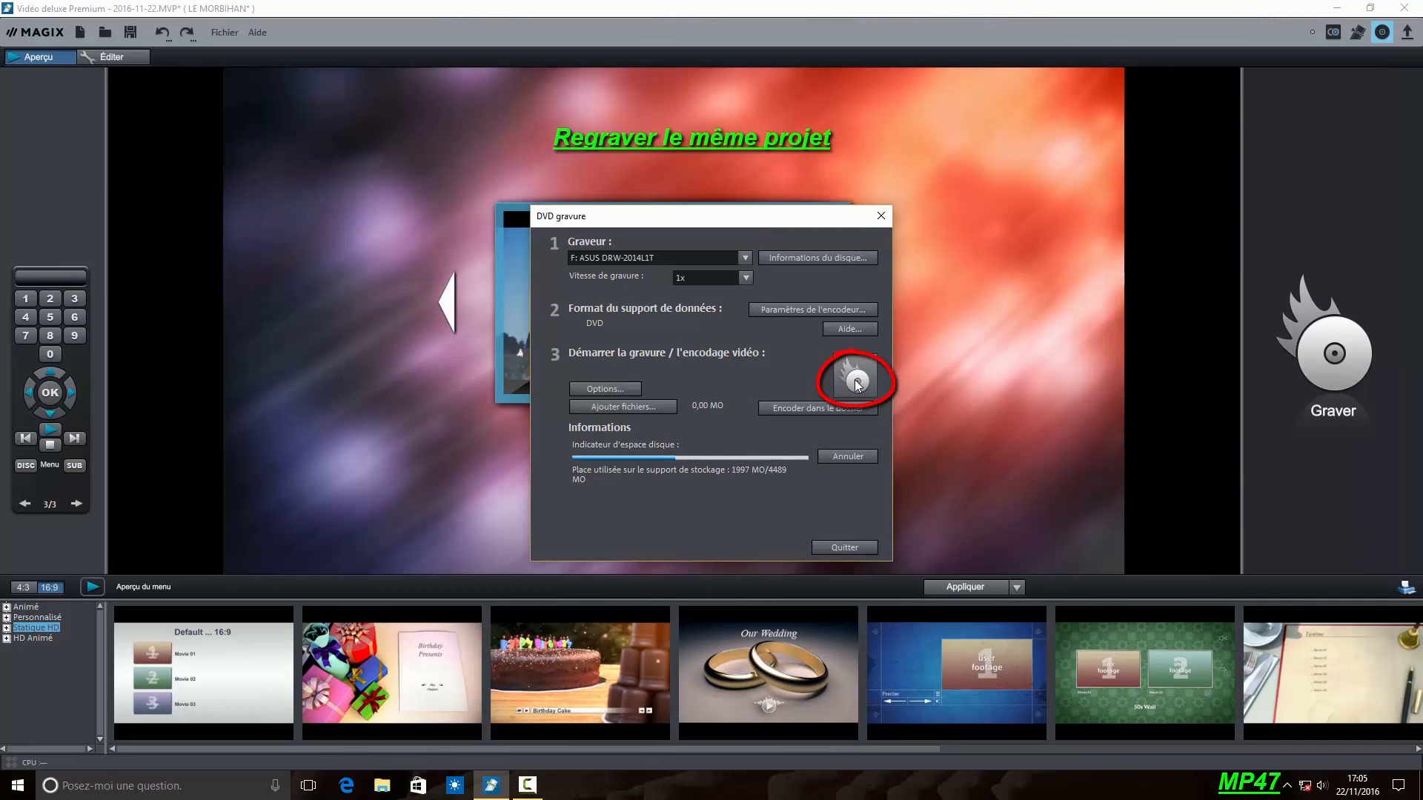
# Burn the same project again, reusing all the existing encoded film files without rewriting the menus.
pyautogui.click(856, 382)
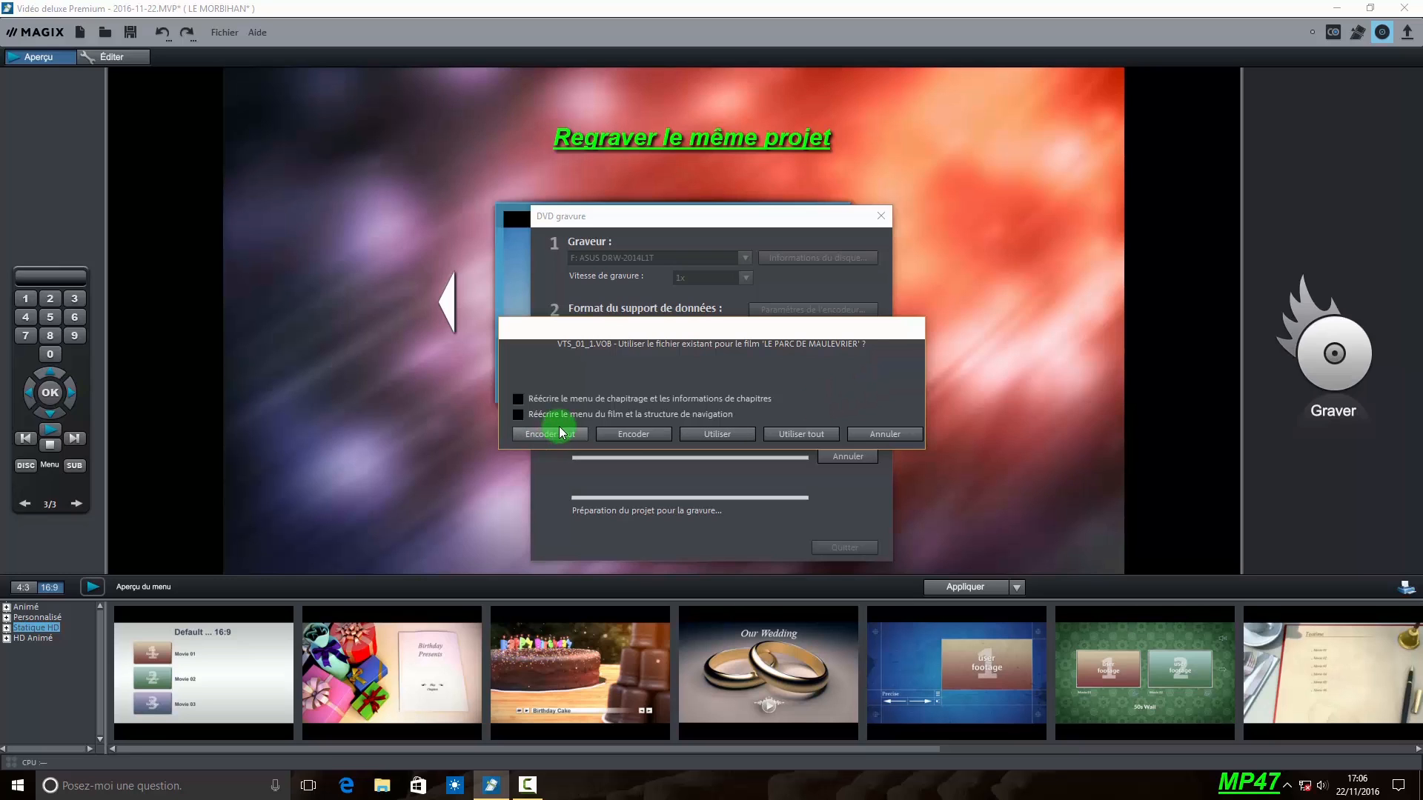
pyautogui.click(695, 403)
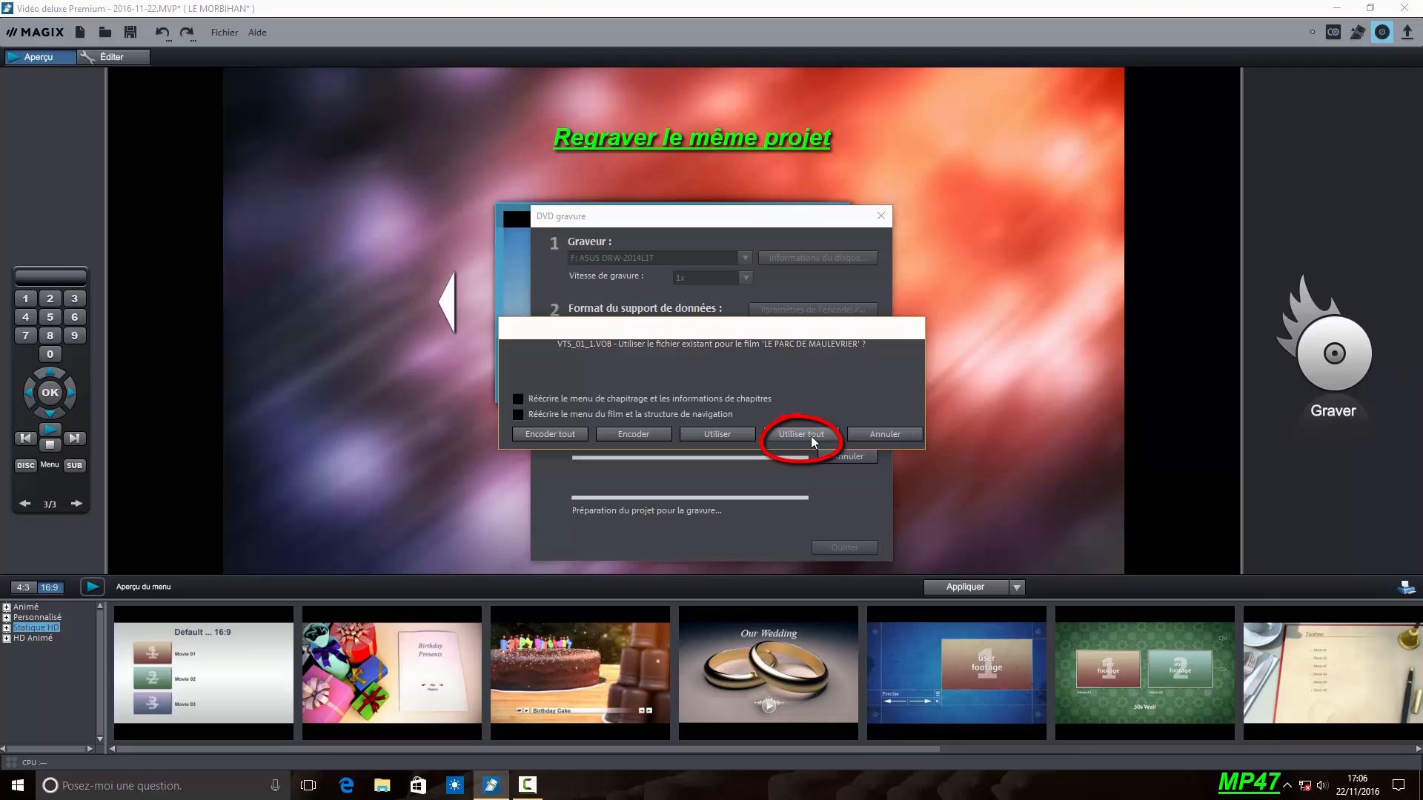
pyautogui.click(810, 436)
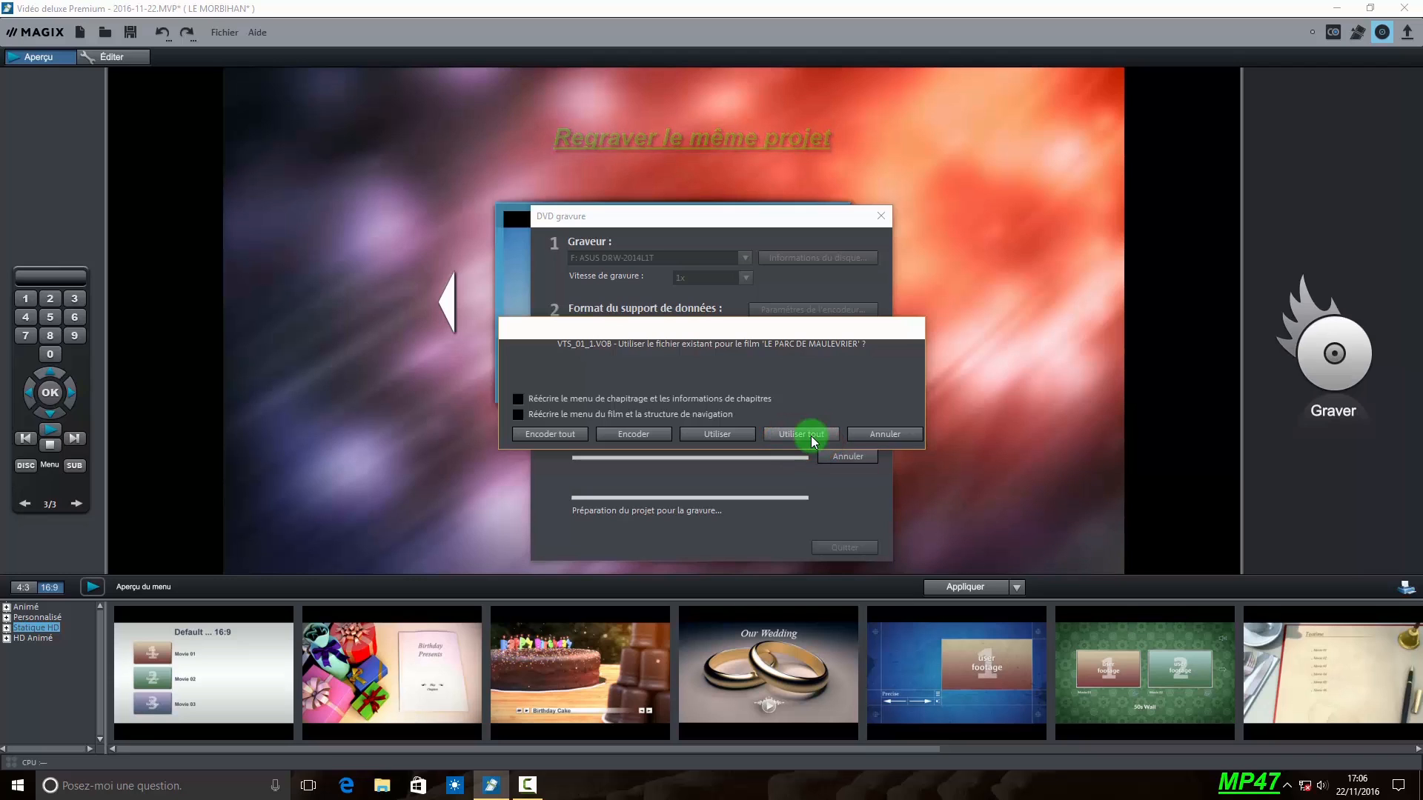